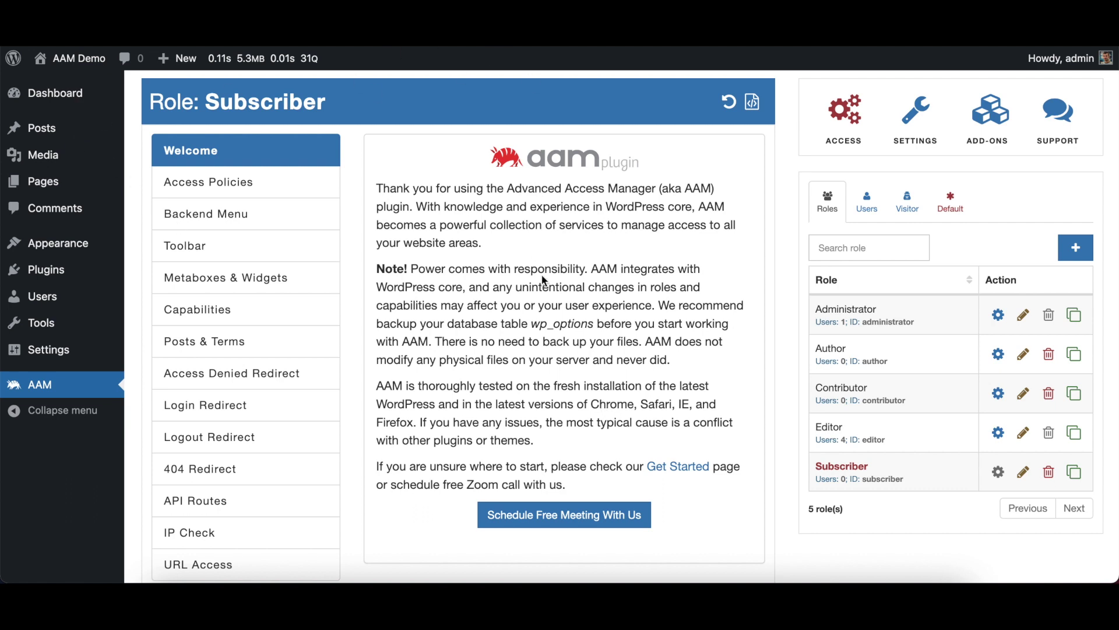
- Review the page authors, filter the Users list to the four Editors, then go to AAM
{"action": "left_click", "coordinate": [44, 182]}
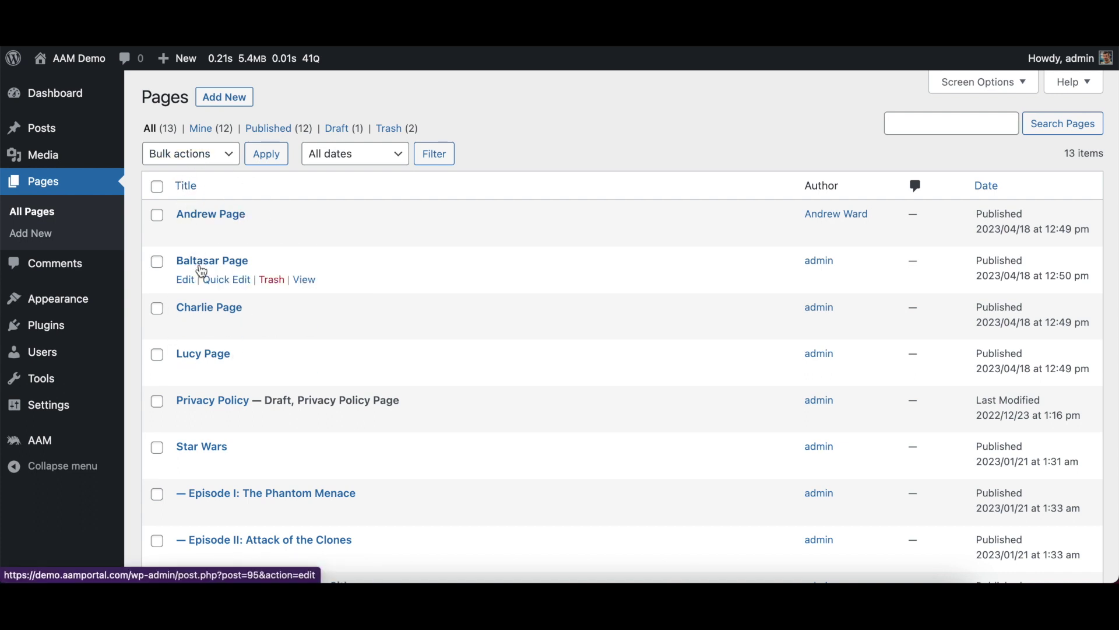
{"action": "left_click", "coordinate": [56, 363]}
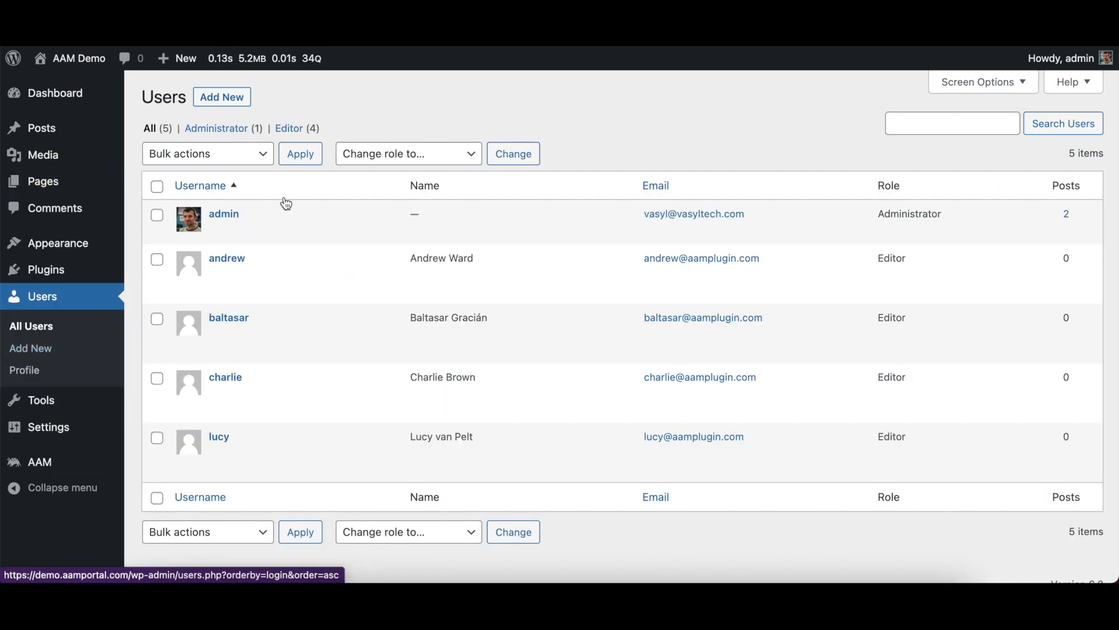
{"action": "left_click", "coordinate": [292, 134]}
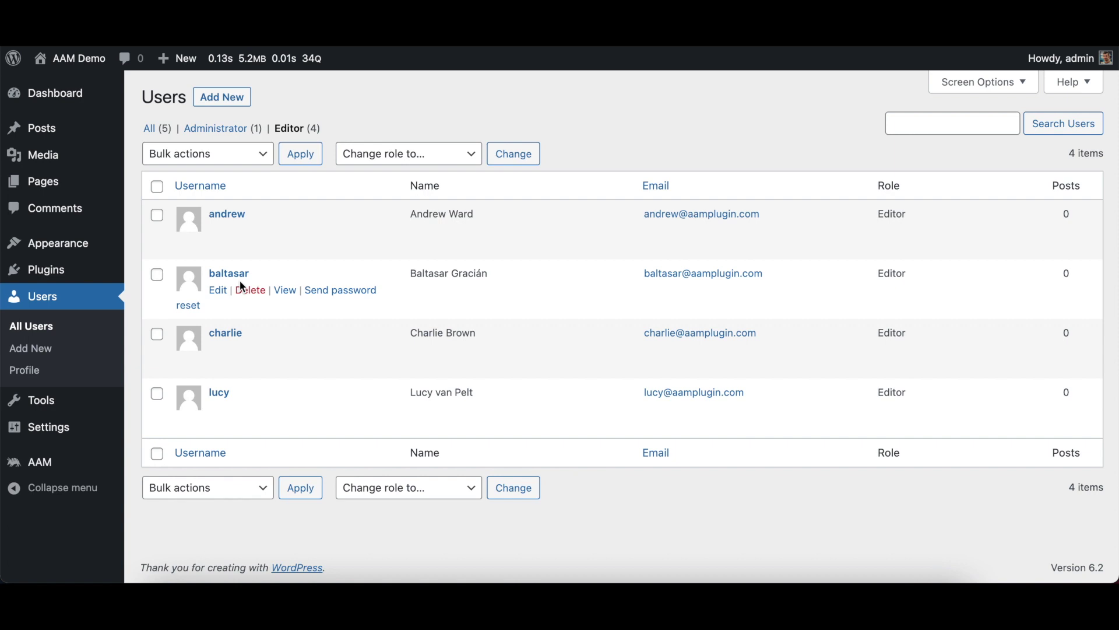
{"action": "left_click", "coordinate": [39, 467]}
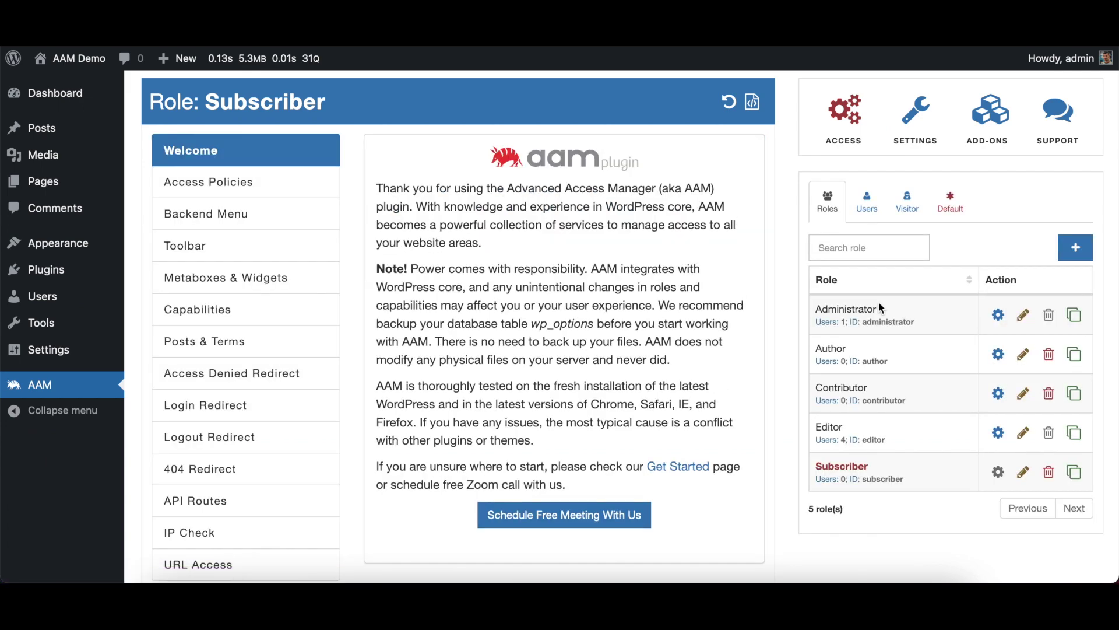
- Add an AAM role named 'Page Manager' with capabilities inherited from Editor
{"action": "left_click", "coordinate": [1077, 256]}
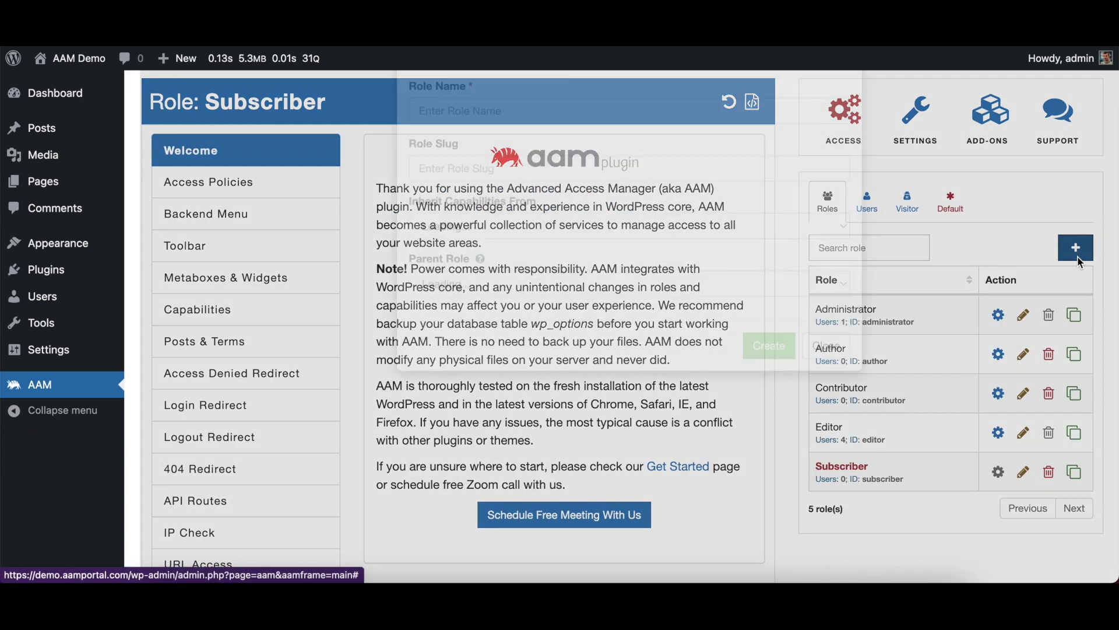
{"action": "left_click", "coordinate": [650, 193]}
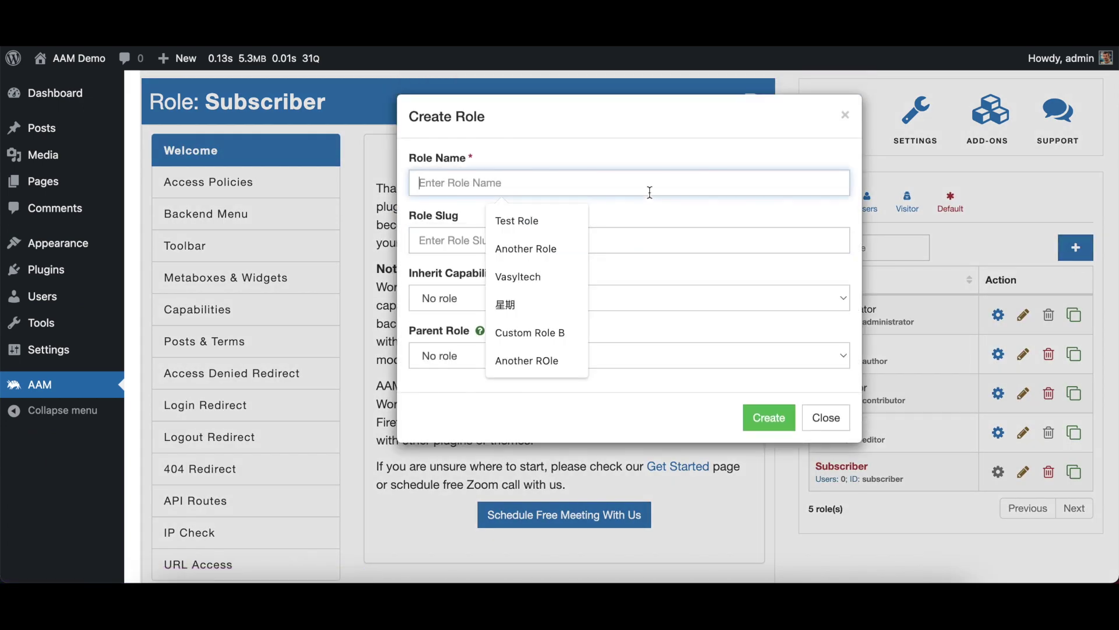
{"action": "type", "text": "Pag"}
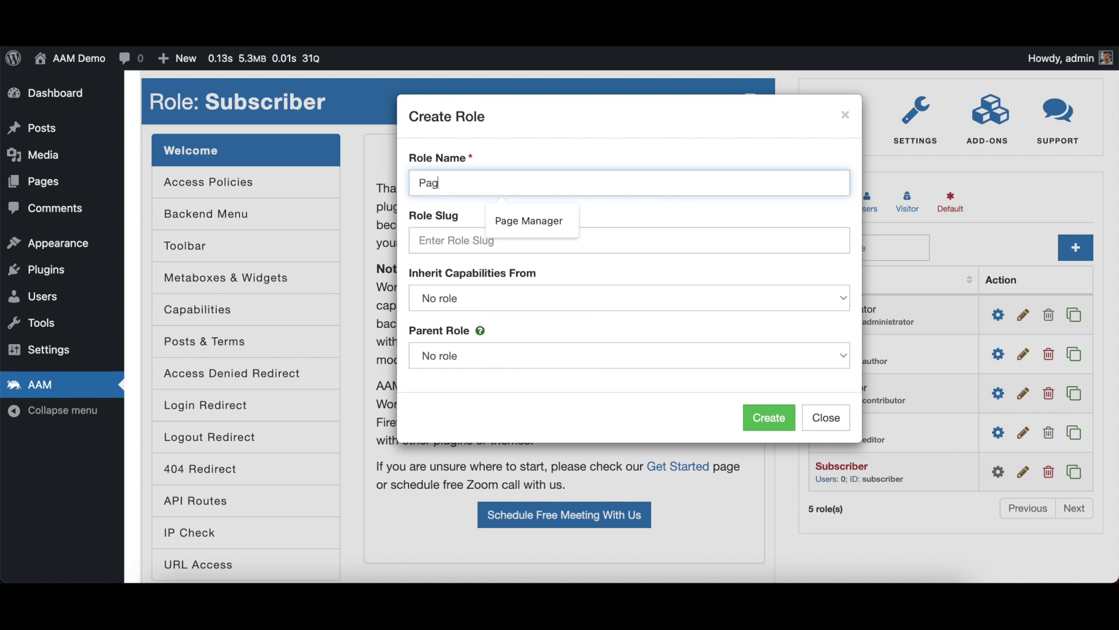
{"action": "left_click", "coordinate": [533, 225]}
{"action": "left_click", "coordinate": [487, 297]}
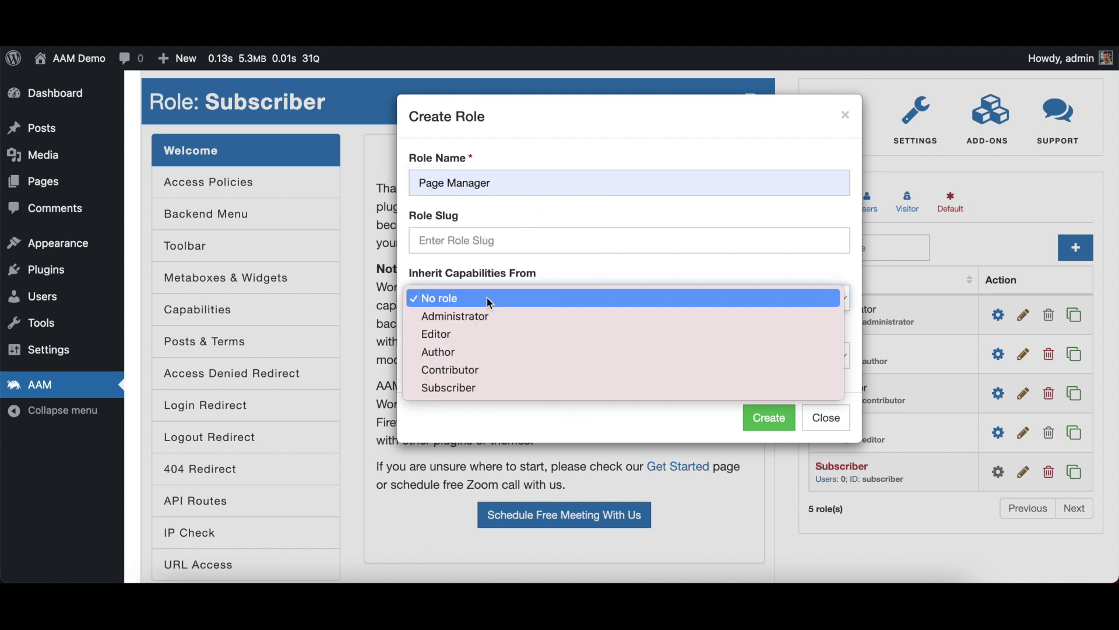
{"action": "left_click", "coordinate": [483, 336]}
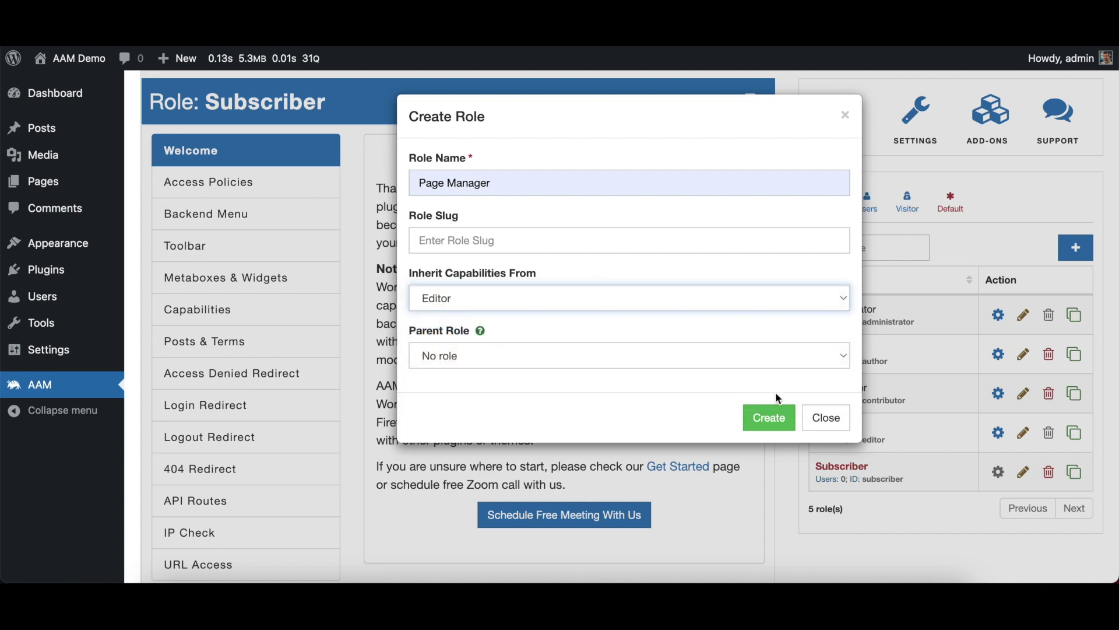
{"action": "left_click", "coordinate": [776, 419]}
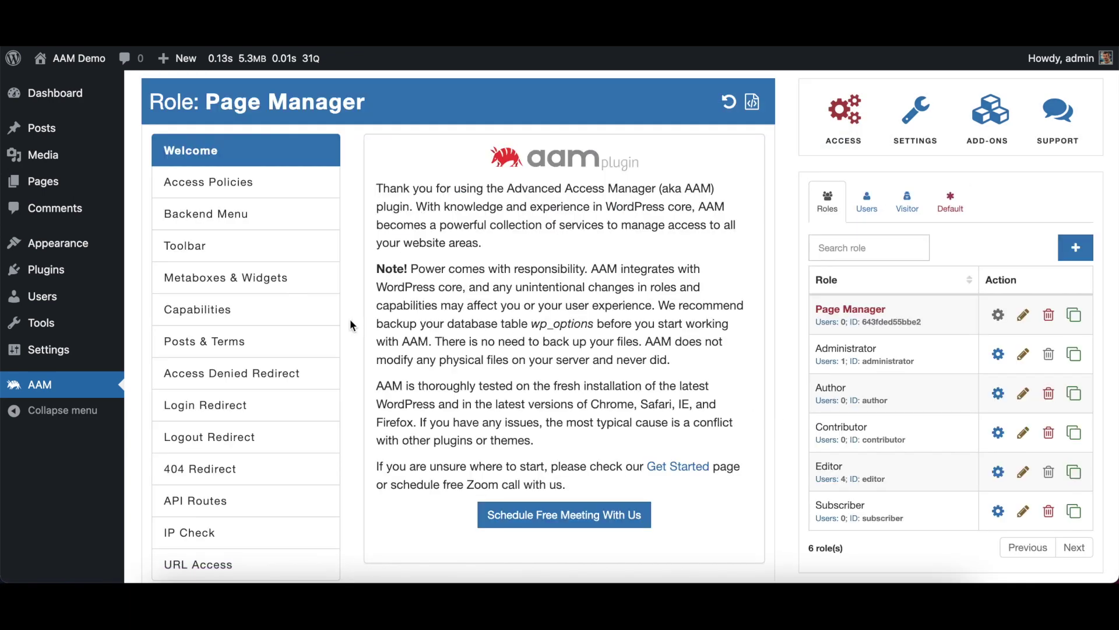
- Search Page Manager's capabilities for 'edit_p' and point out the edit_pages capability
{"action": "left_click", "coordinate": [270, 313]}
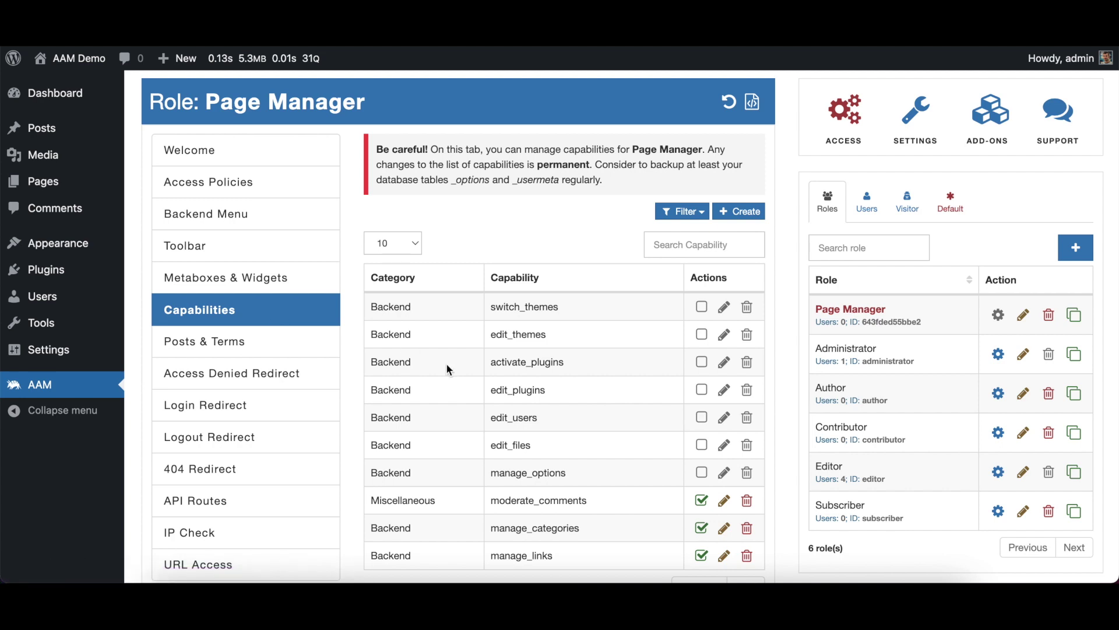
{"action": "left_click", "coordinate": [707, 249]}
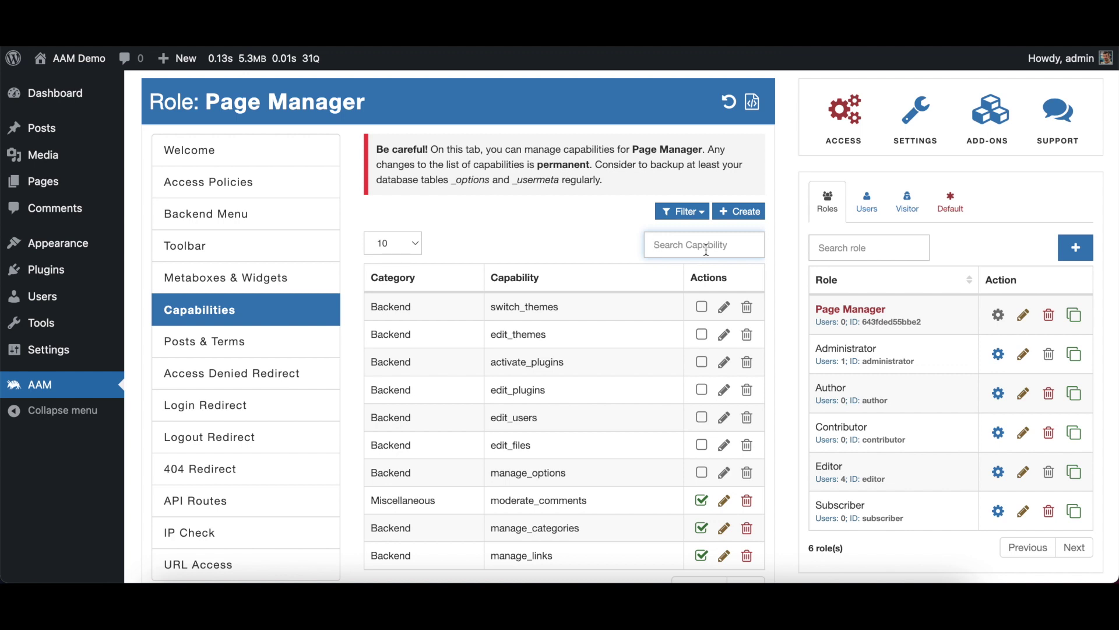
{"action": "type", "text": "edit_p"}
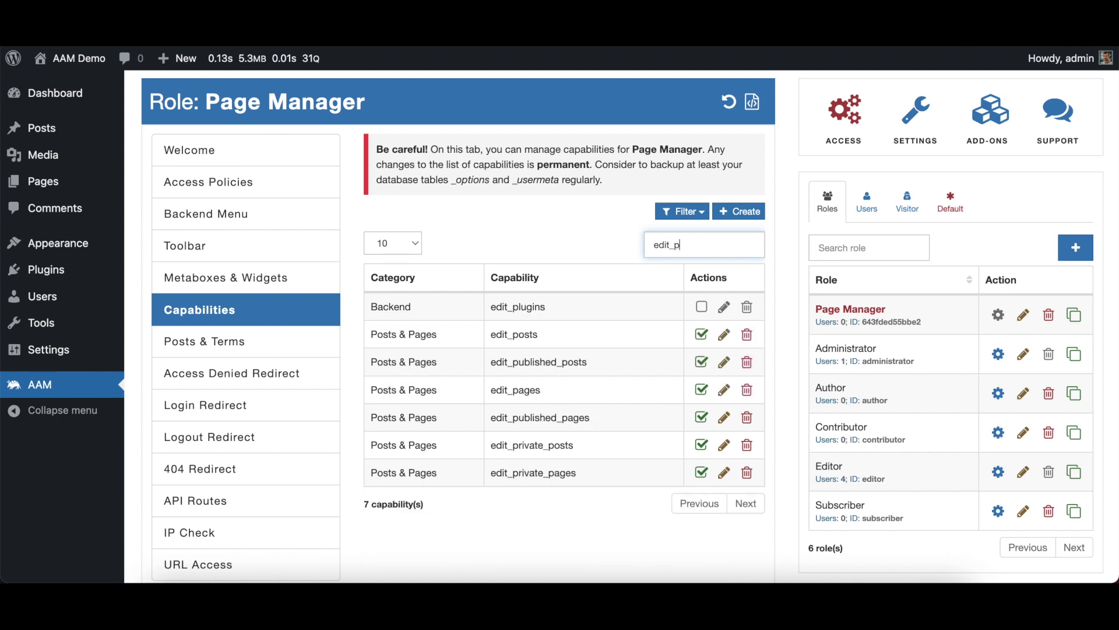
{"action": "double_click", "coordinate": [515, 390]}
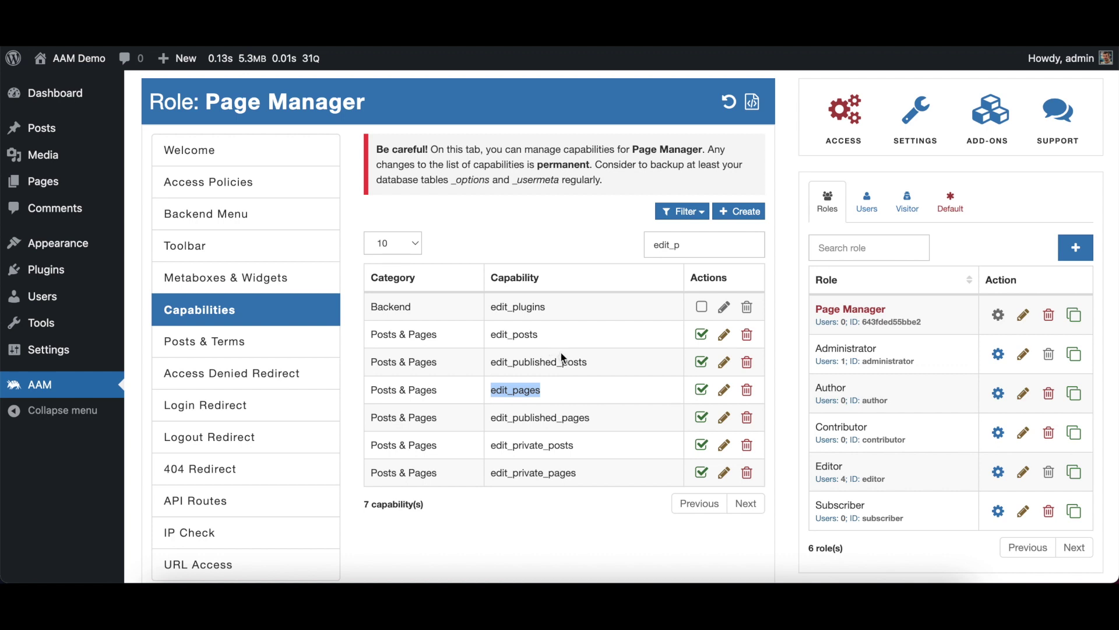
- Change the search to 'edit_oth' and uncheck edit_others_pages, keeping edit_others_posts granted
{"action": "left_click", "coordinate": [676, 245]}
{"action": "key", "text": "BackSpace"}
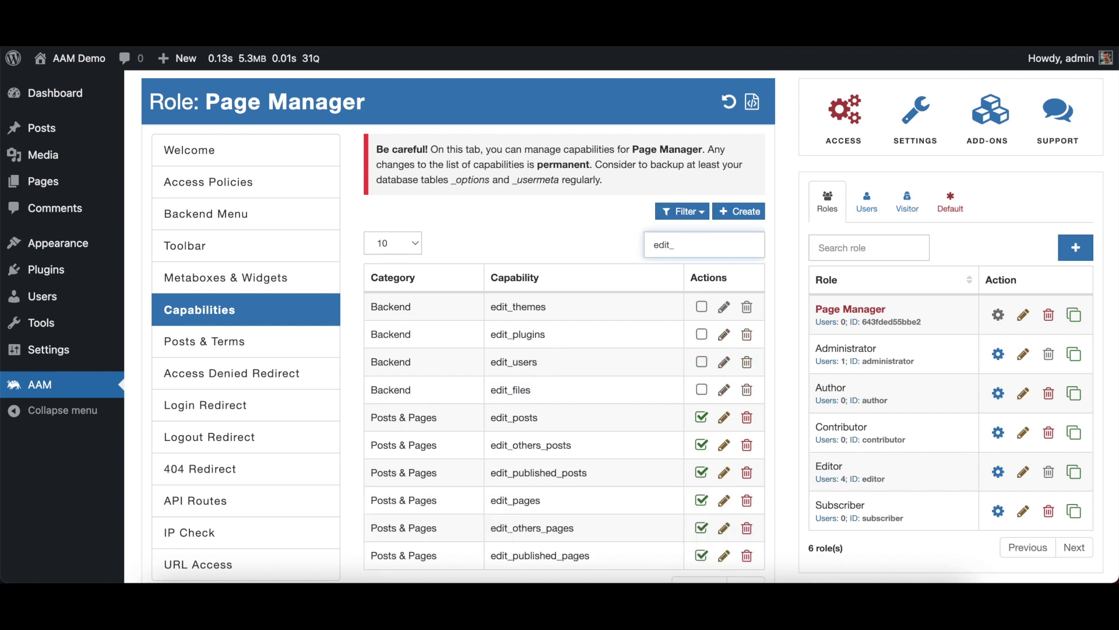
{"action": "type", "text": "oth"}
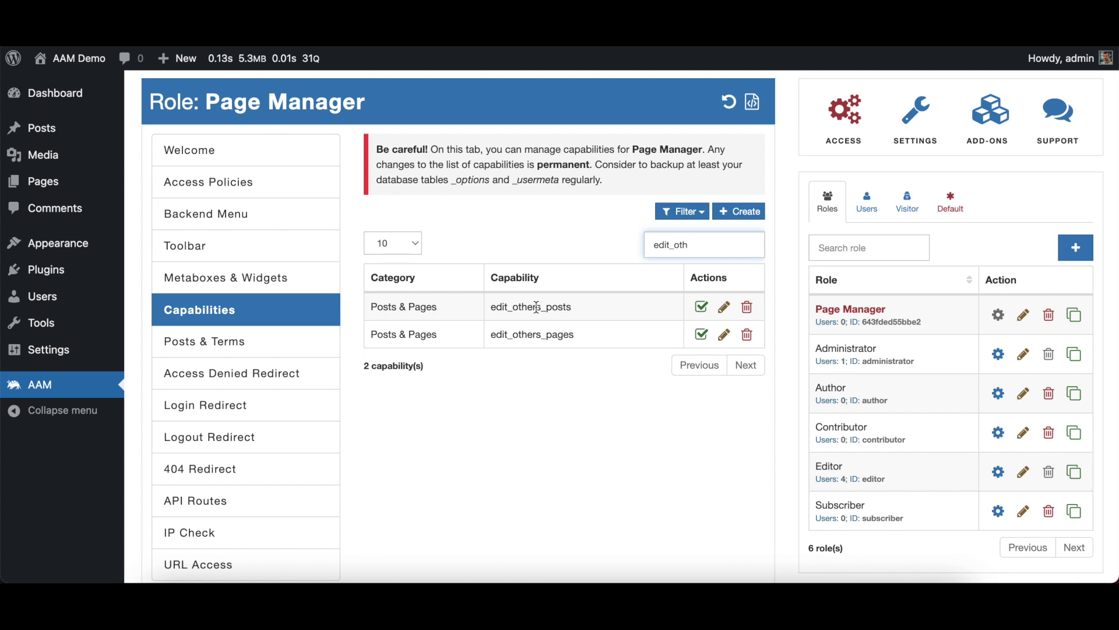
{"action": "double_click", "coordinate": [561, 333]}
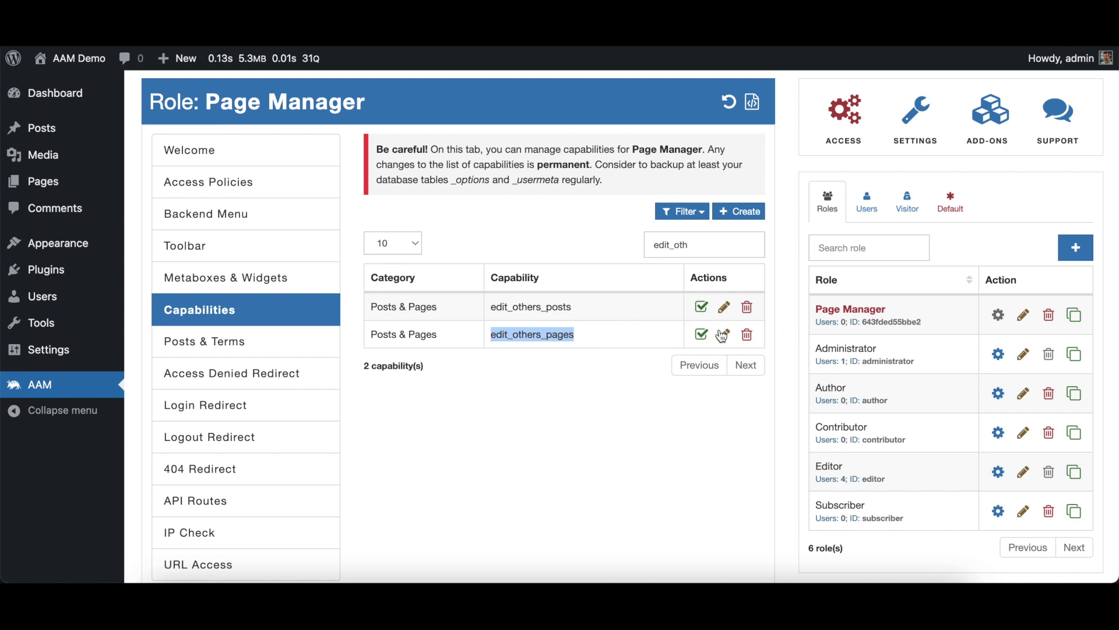
{"action": "left_click", "coordinate": [703, 337]}
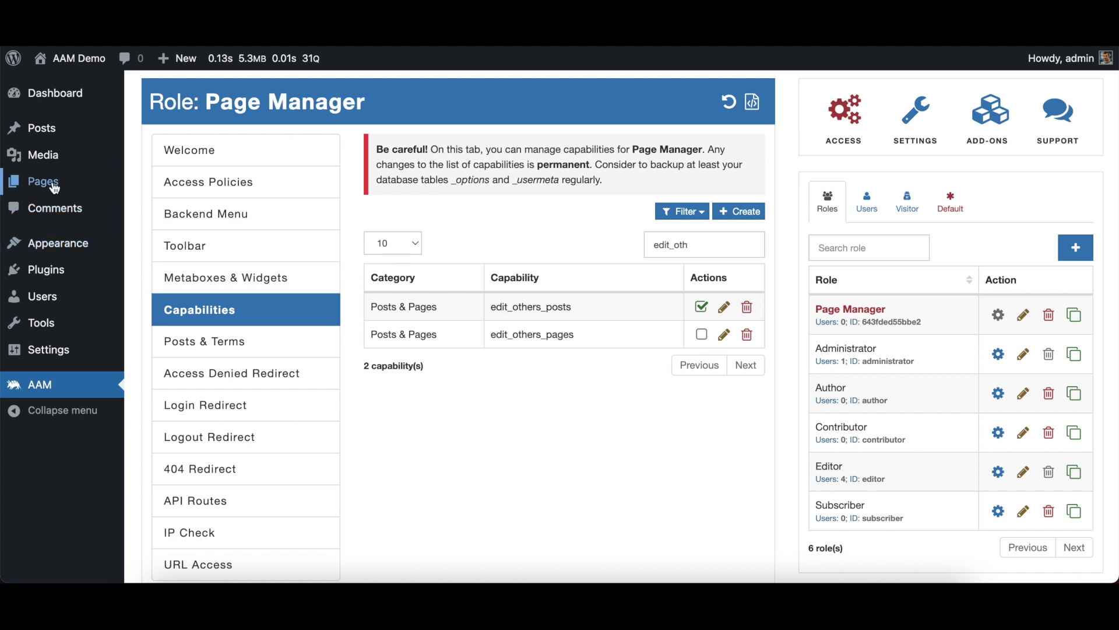
- Quick-edit the second page and set its author to its namesake user instead of admin
{"action": "mouse_move", "coordinate": [54, 187]}
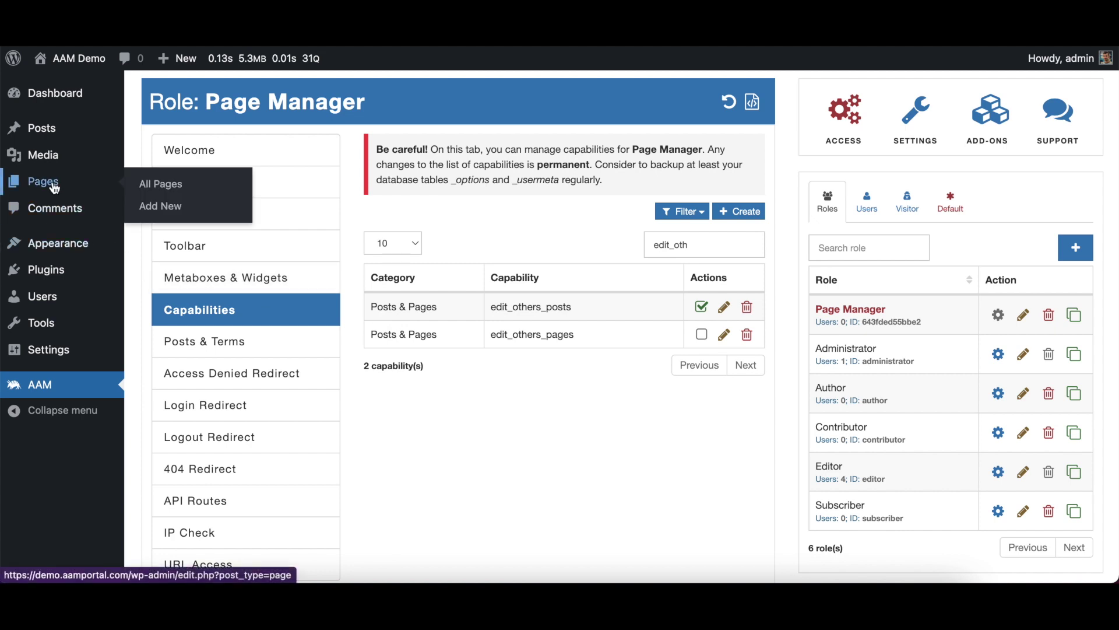
{"action": "left_click", "coordinate": [53, 186]}
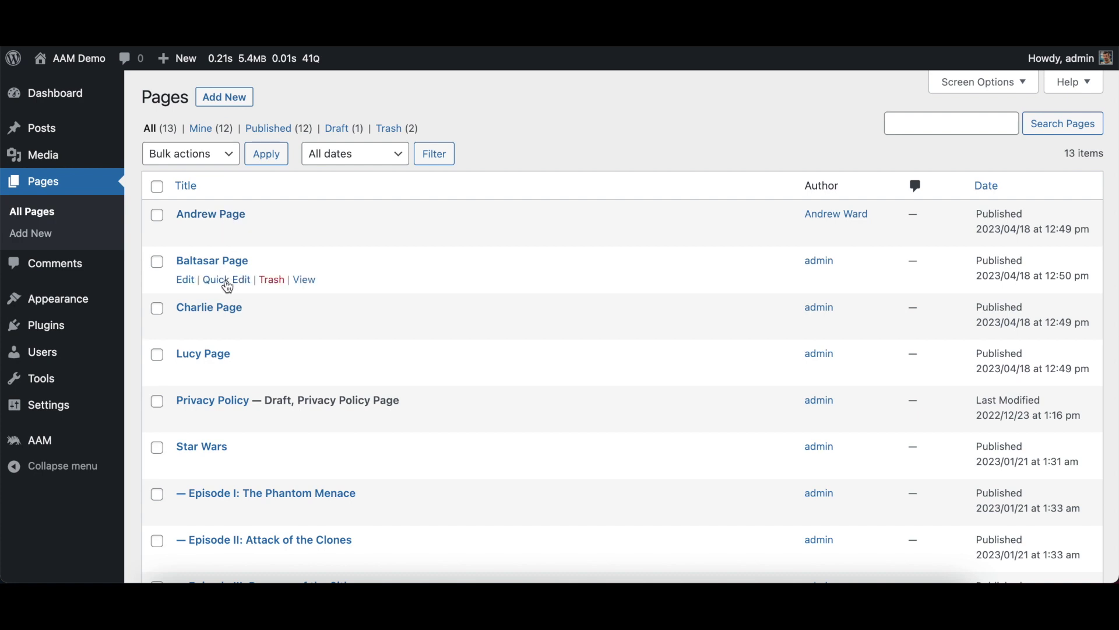
{"action": "left_click", "coordinate": [226, 280]}
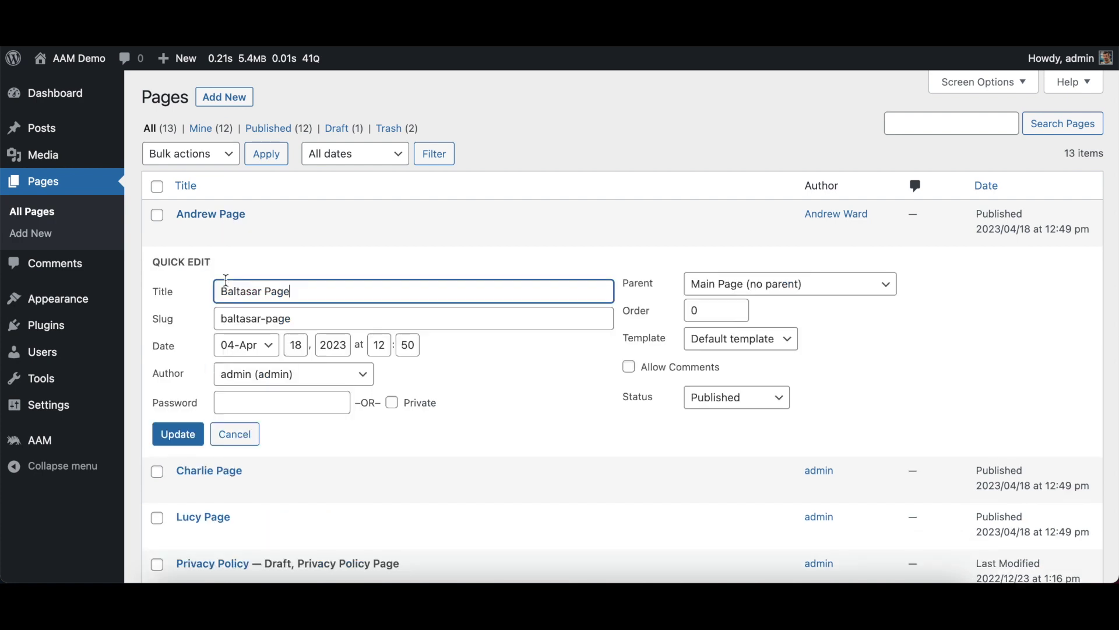
{"action": "left_click", "coordinate": [308, 376]}
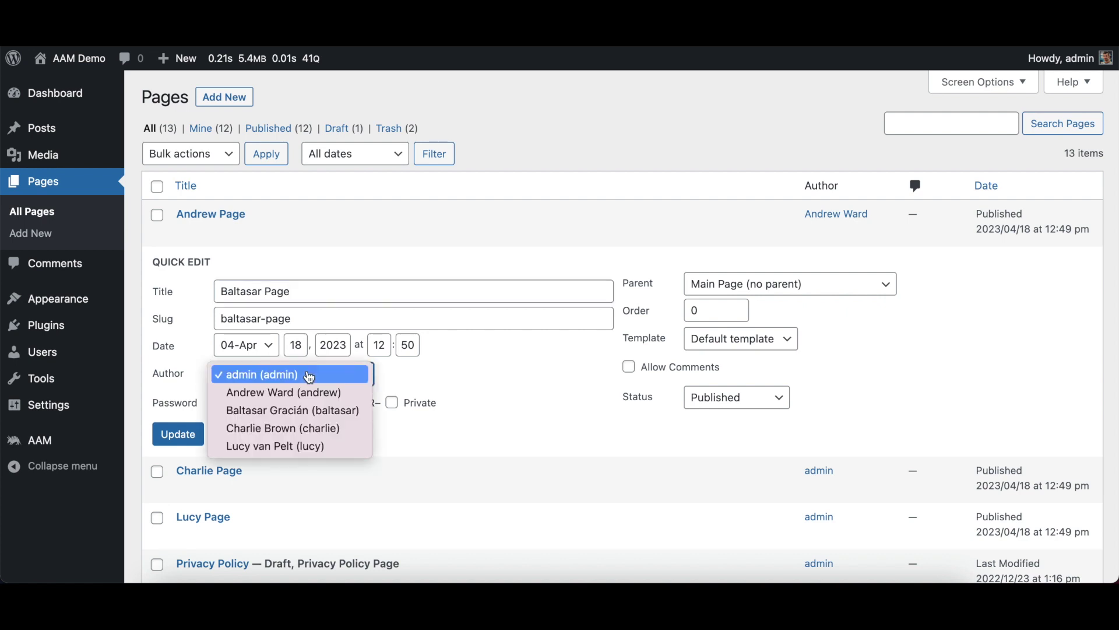
{"action": "left_click", "coordinate": [310, 419]}
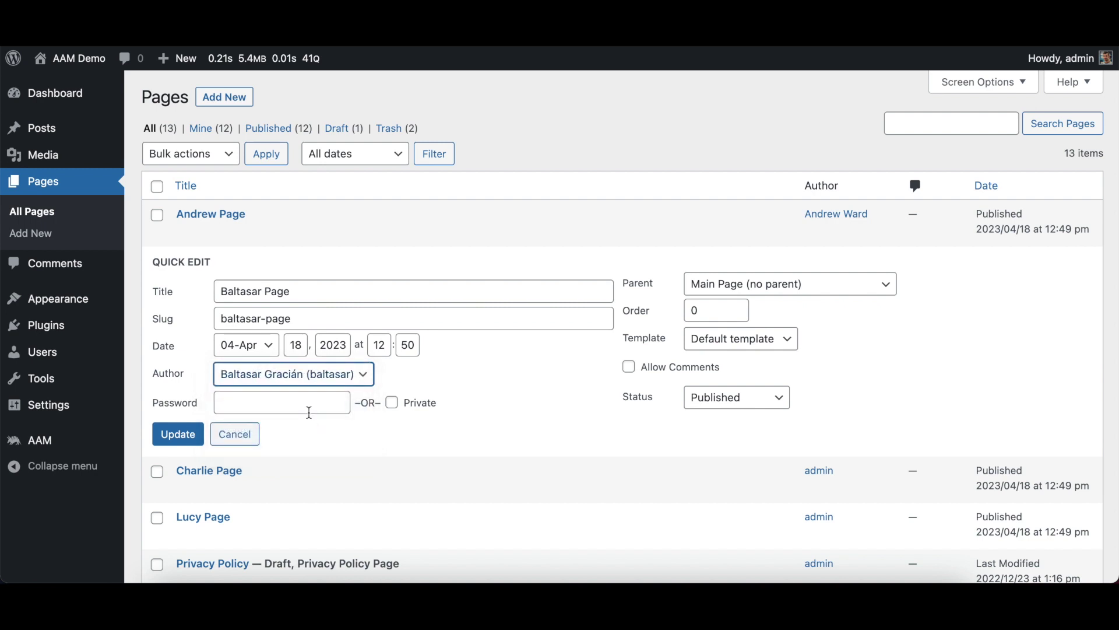
{"action": "left_click", "coordinate": [187, 445]}
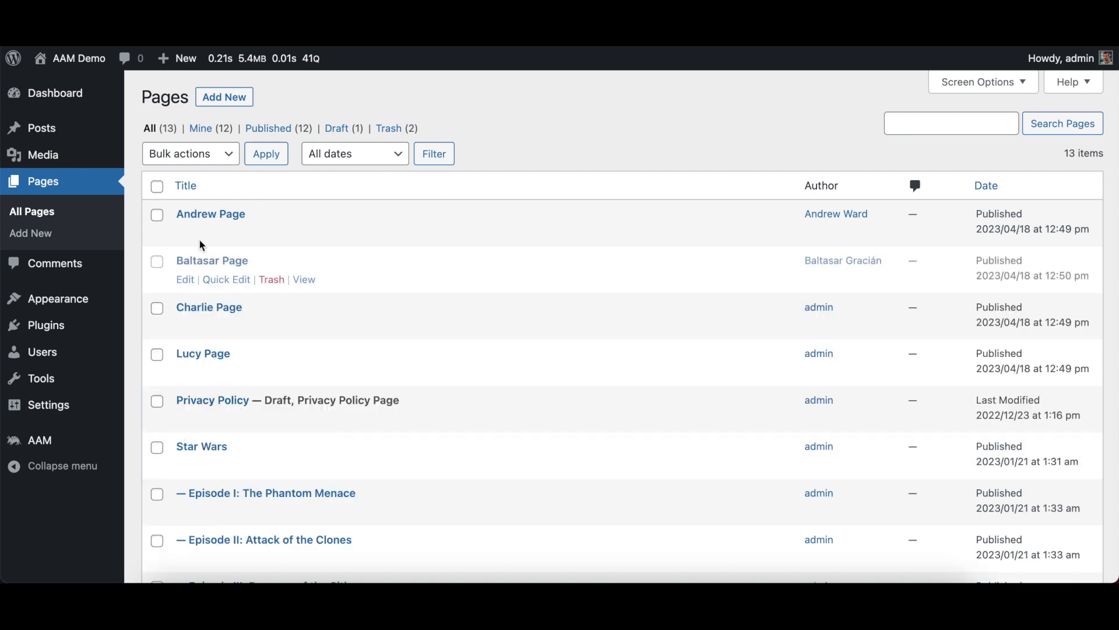
- Inspect the Page Manager user's page in Quick Edit, cancel without changes, and go to Users
{"action": "left_click", "coordinate": [229, 234]}
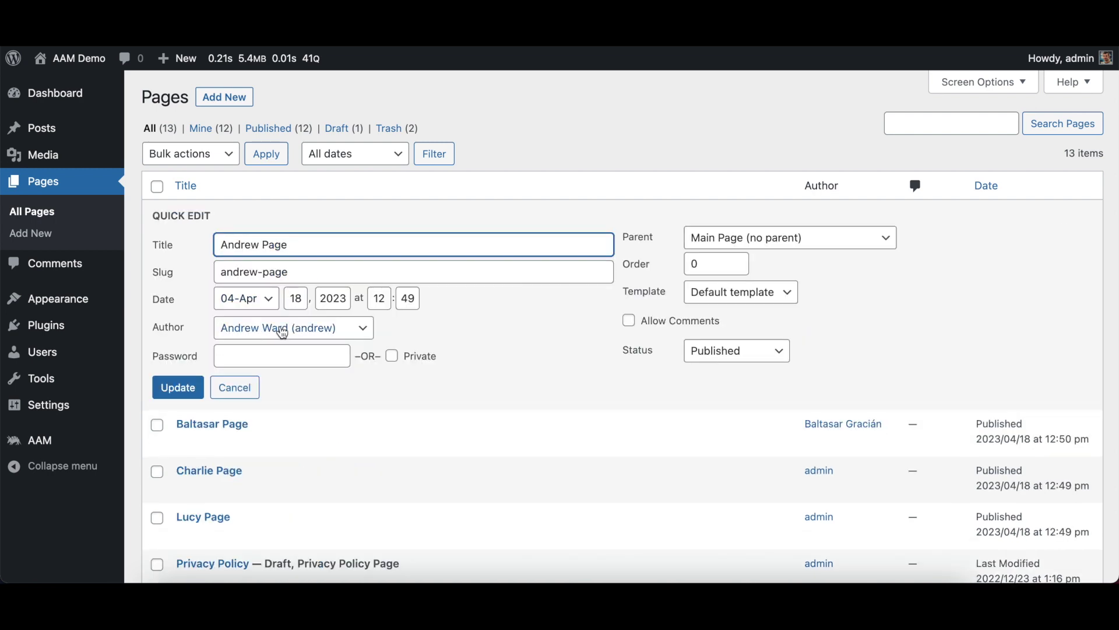
{"action": "left_click", "coordinate": [252, 393]}
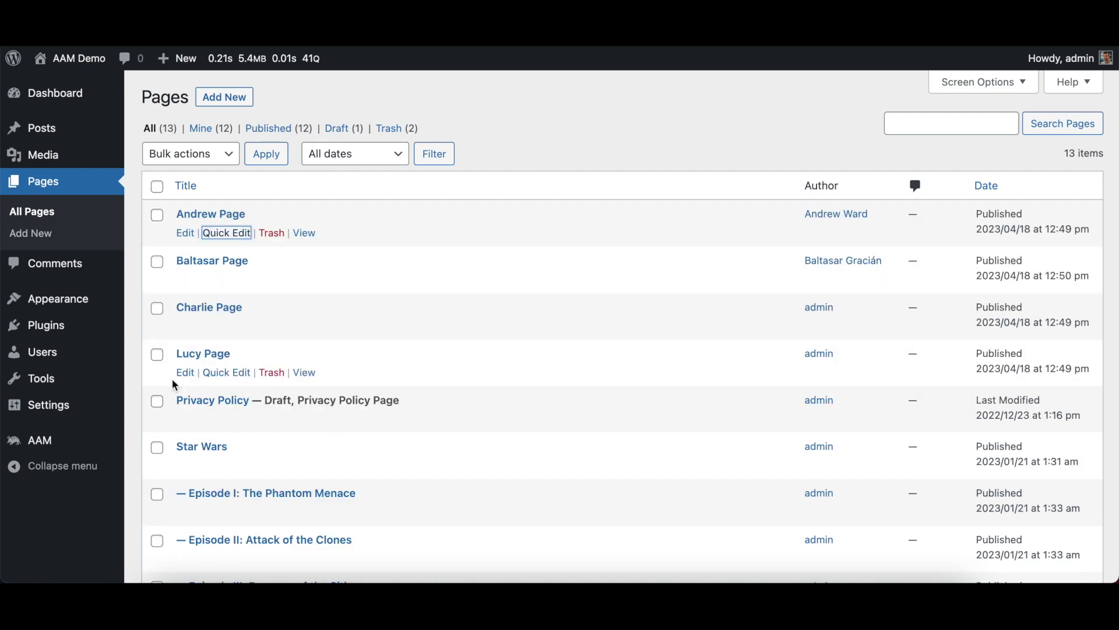
{"action": "left_click", "coordinate": [52, 353]}
- Set the page author's role to Page Manager in their profile and click Update User
{"action": "left_click", "coordinate": [229, 259]}
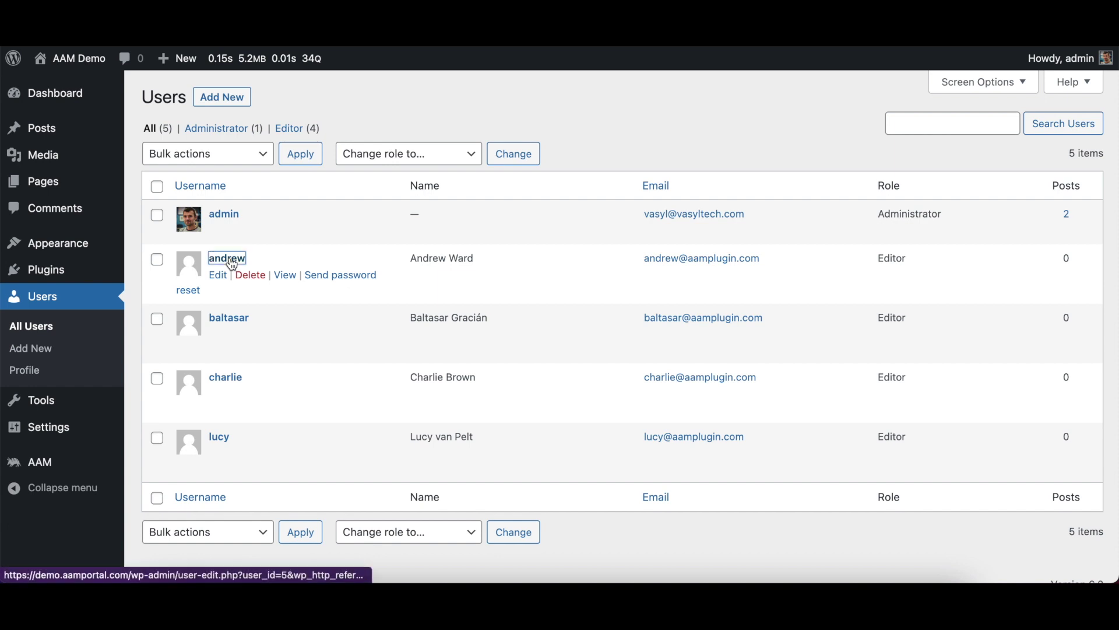
{"action": "scroll", "coordinate": [473, 443], "scroll_direction": "down", "scroll_amount": 5}
{"action": "scroll", "coordinate": [473, 443], "scroll_direction": "down", "scroll_amount": 1}
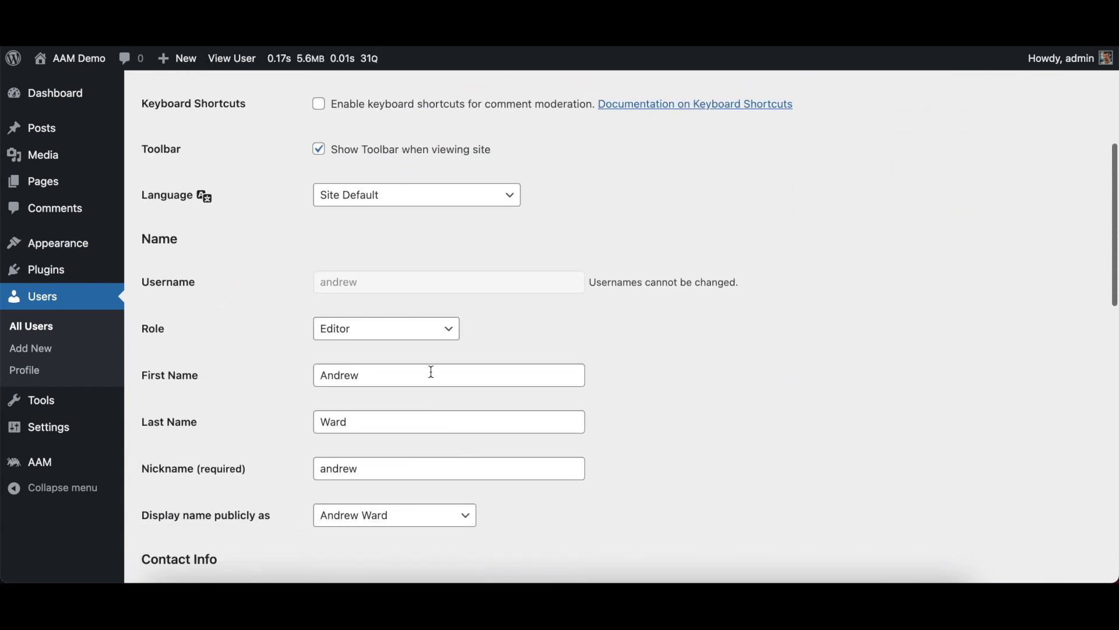
{"action": "left_click", "coordinate": [437, 330]}
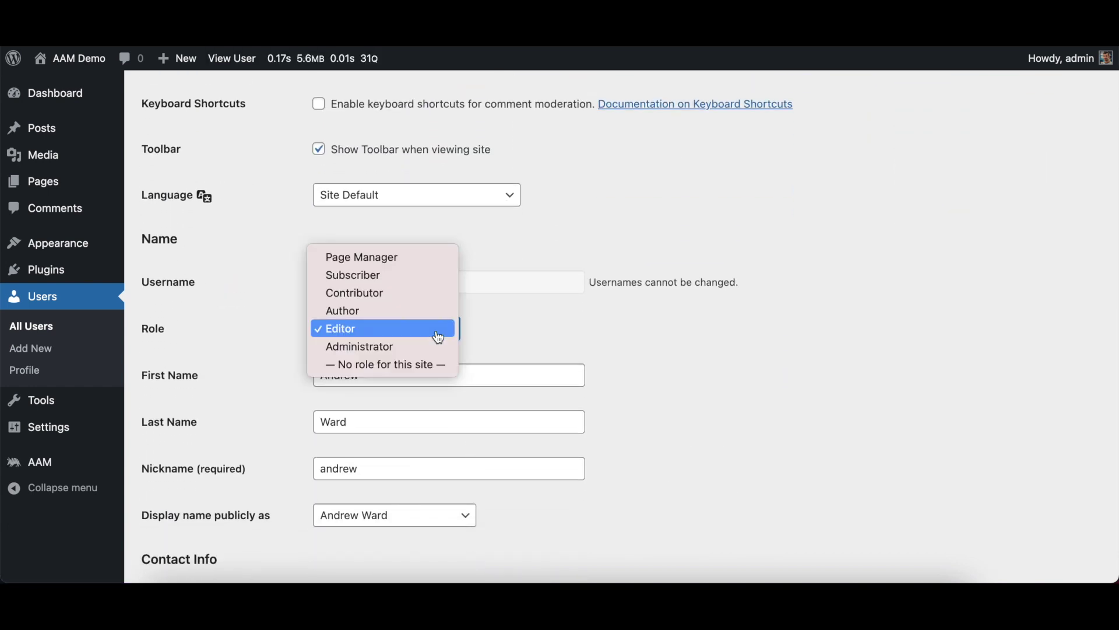
{"action": "left_click", "coordinate": [390, 263]}
{"action": "scroll", "coordinate": [313, 310], "scroll_direction": "down", "scroll_amount": 10}
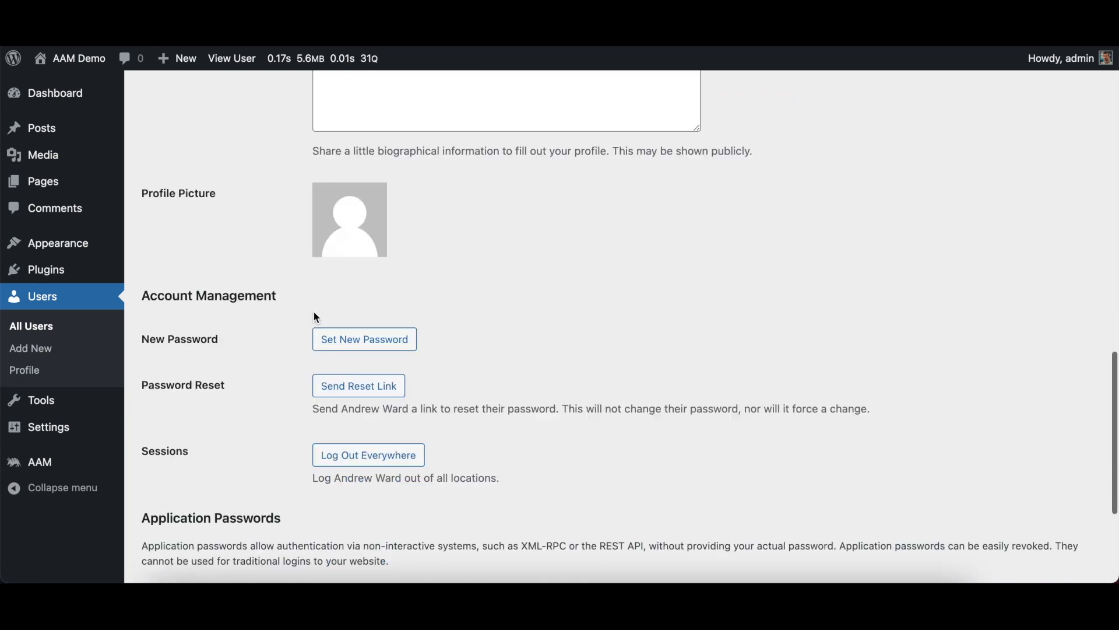
{"action": "left_click", "coordinate": [206, 498]}
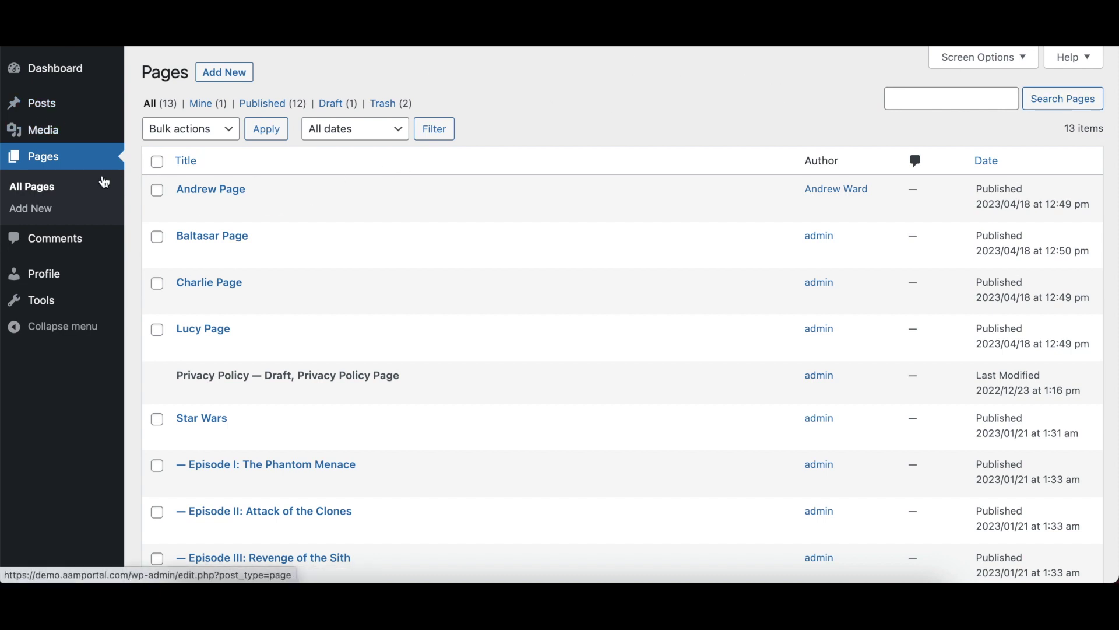
- As the Page Manager, view the All (13) pages list to confirm only one own page
{"action": "left_click", "coordinate": [35, 192]}
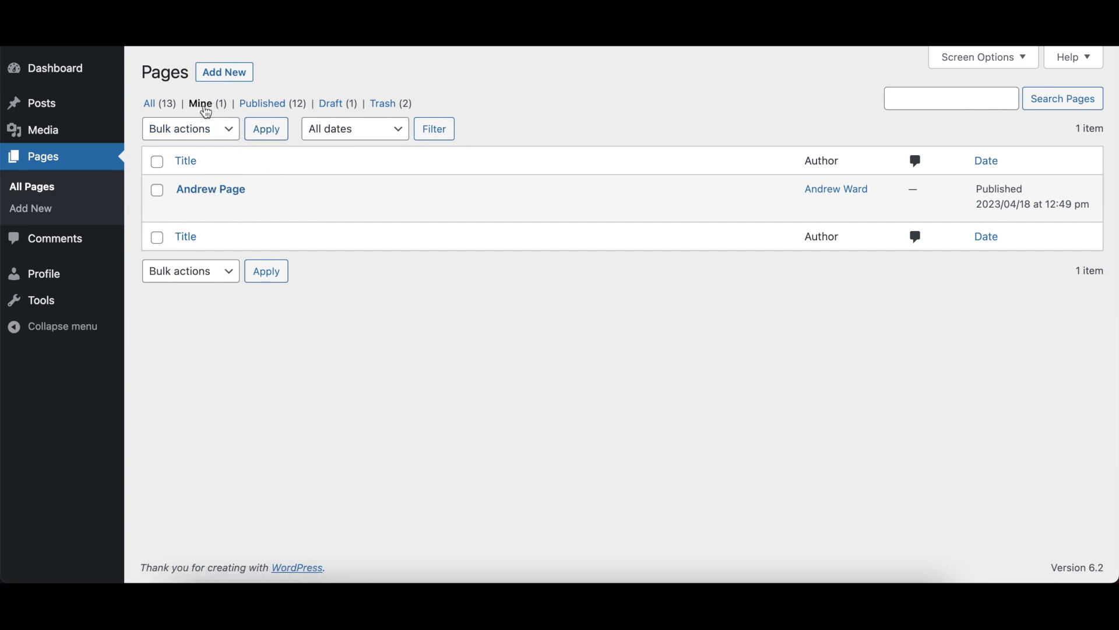
{"action": "left_click", "coordinate": [152, 105]}
{"action": "scroll", "coordinate": [256, 312], "scroll_direction": "down", "scroll_amount": 5}
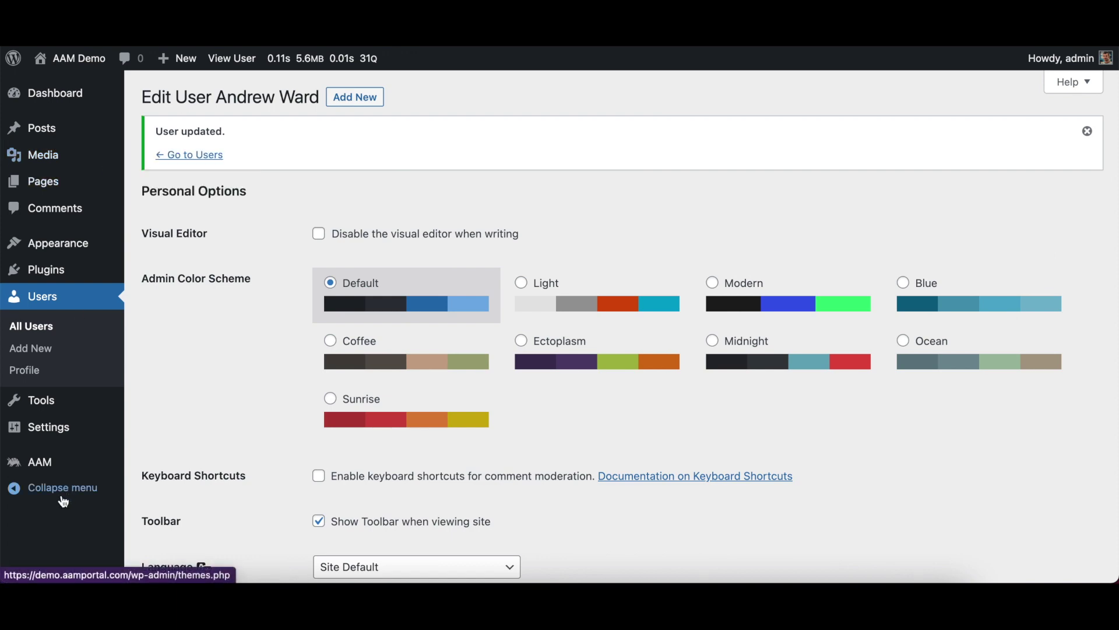
- Search Page Manager's capabilities for 'edit_other' and tick edit_others_pages
{"action": "left_click", "coordinate": [45, 461]}
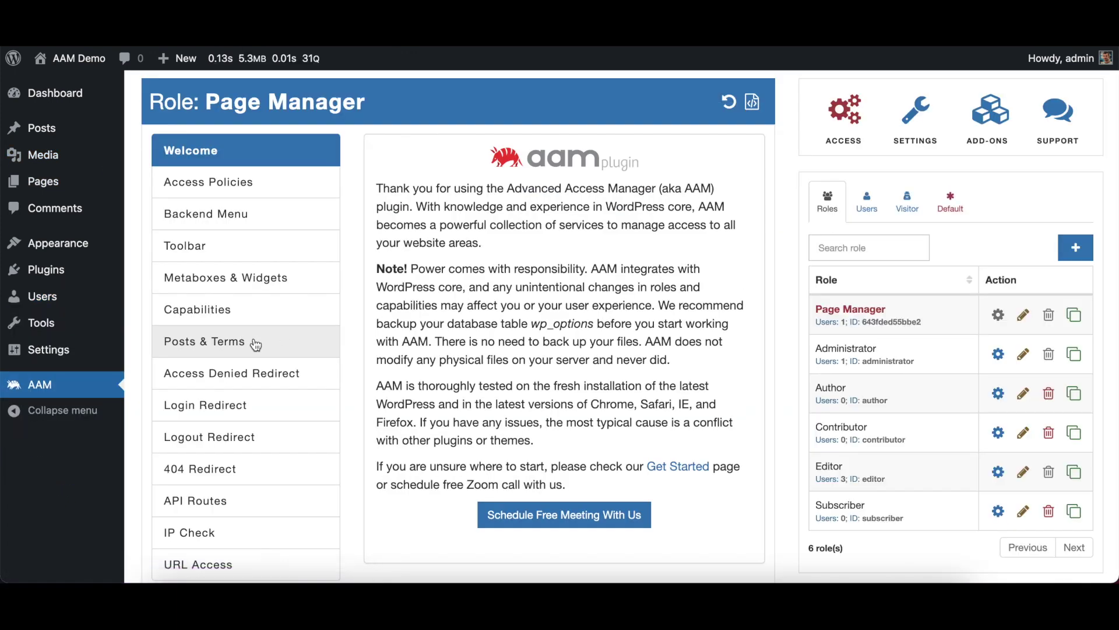
{"action": "left_click", "coordinate": [255, 343]}
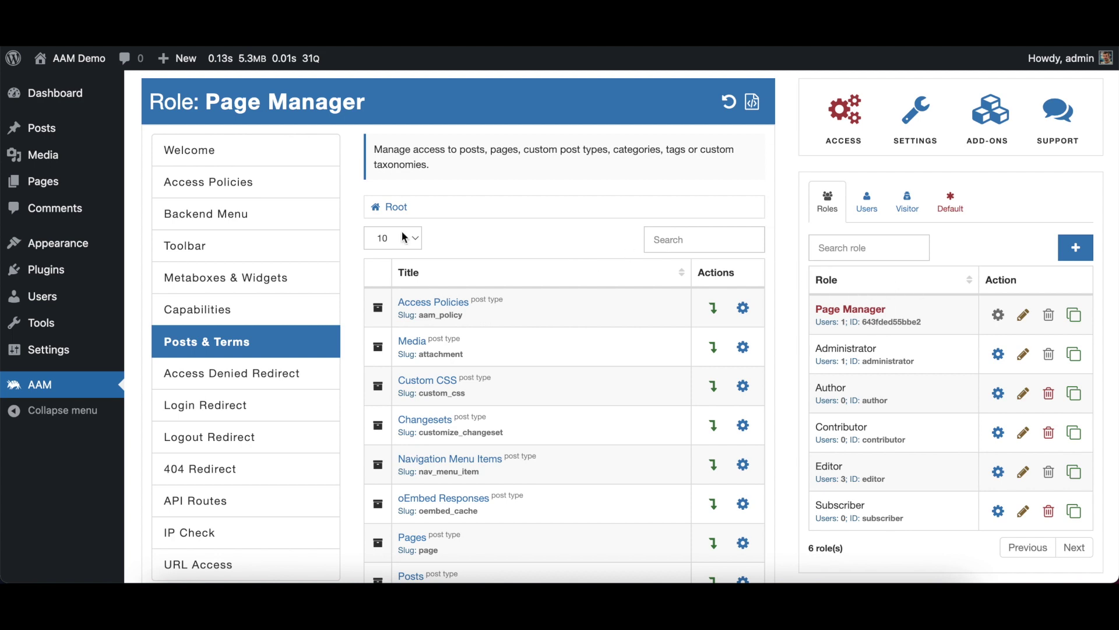
{"action": "left_click", "coordinate": [270, 309]}
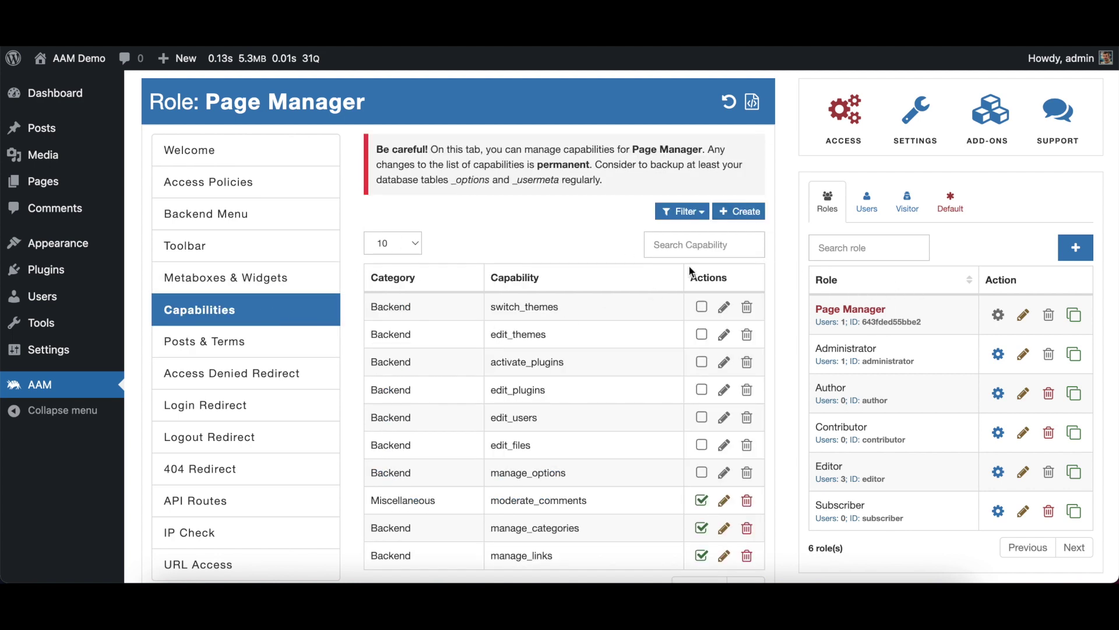
{"action": "left_click", "coordinate": [712, 243]}
{"action": "type", "text": "edit_other"}
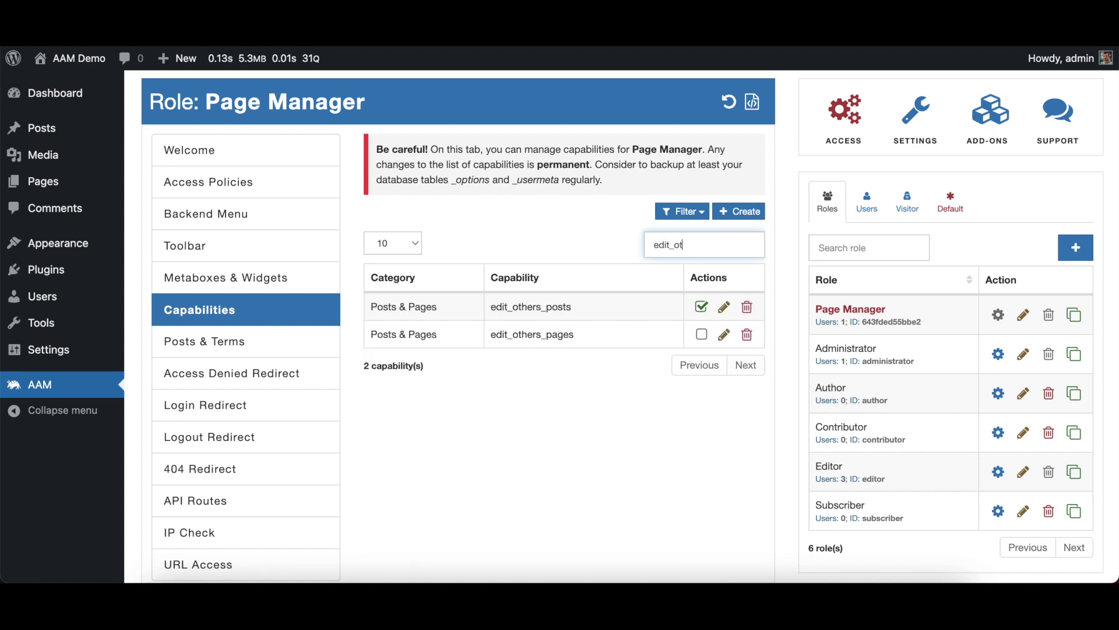
{"action": "left_click", "coordinate": [702, 335]}
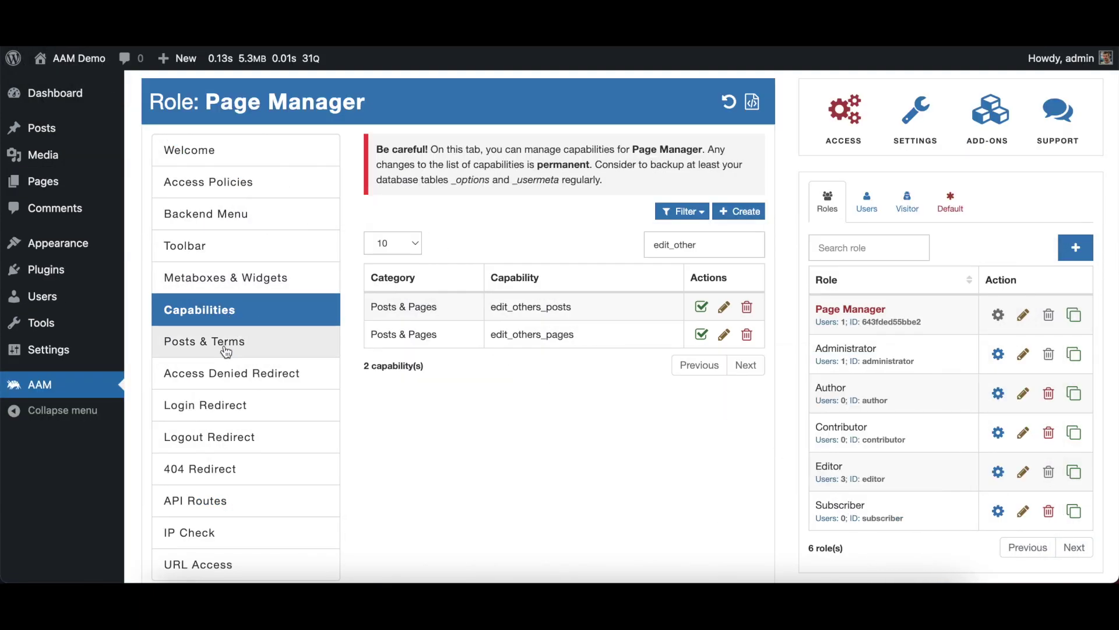
{"action": "left_click", "coordinate": [226, 351]}
- In Posts & Terms, open the Pages access options and tick Edit By Others
{"action": "scroll", "coordinate": [578, 536], "scroll_direction": "down", "scroll_amount": 1}
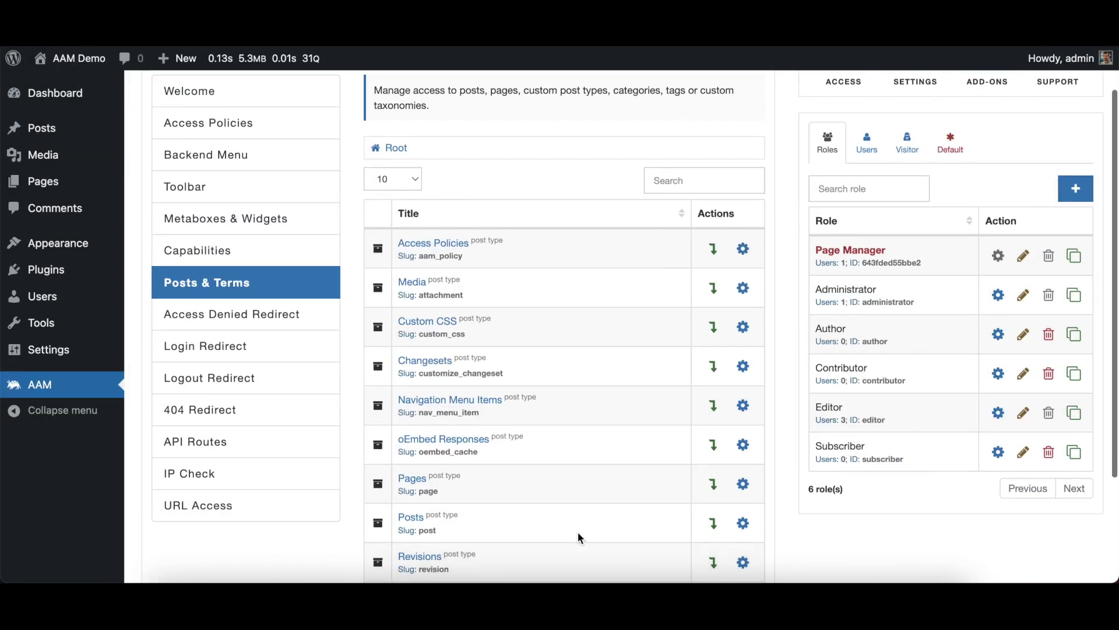
{"action": "scroll", "coordinate": [578, 532], "scroll_direction": "down", "scroll_amount": 1}
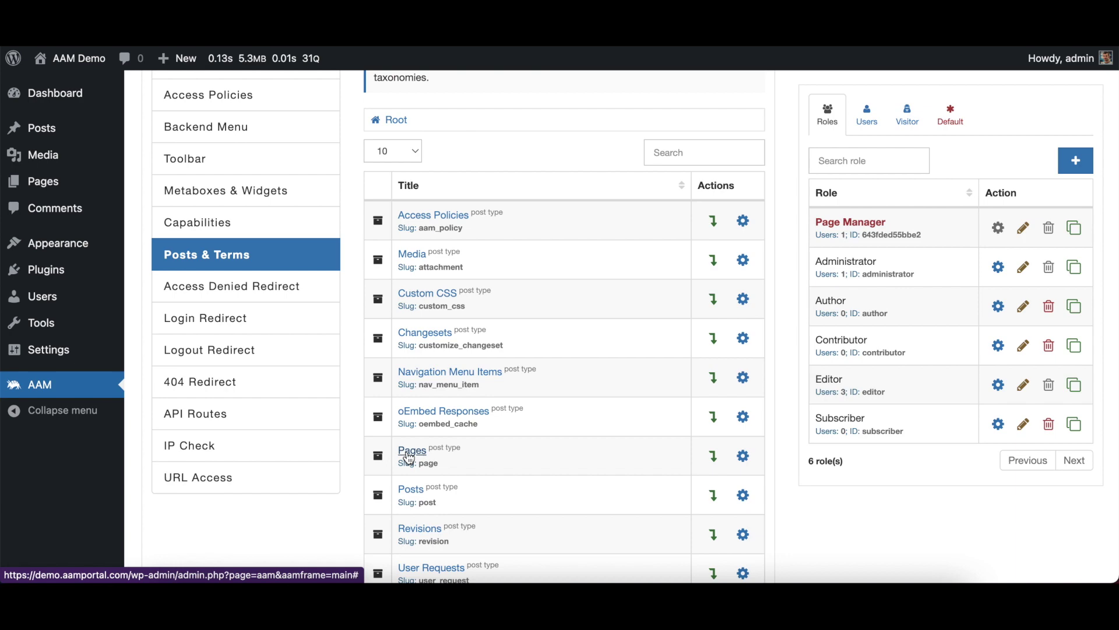
{"action": "left_click", "coordinate": [742, 457]}
{"action": "scroll", "coordinate": [500, 283], "scroll_direction": "down", "scroll_amount": 5}
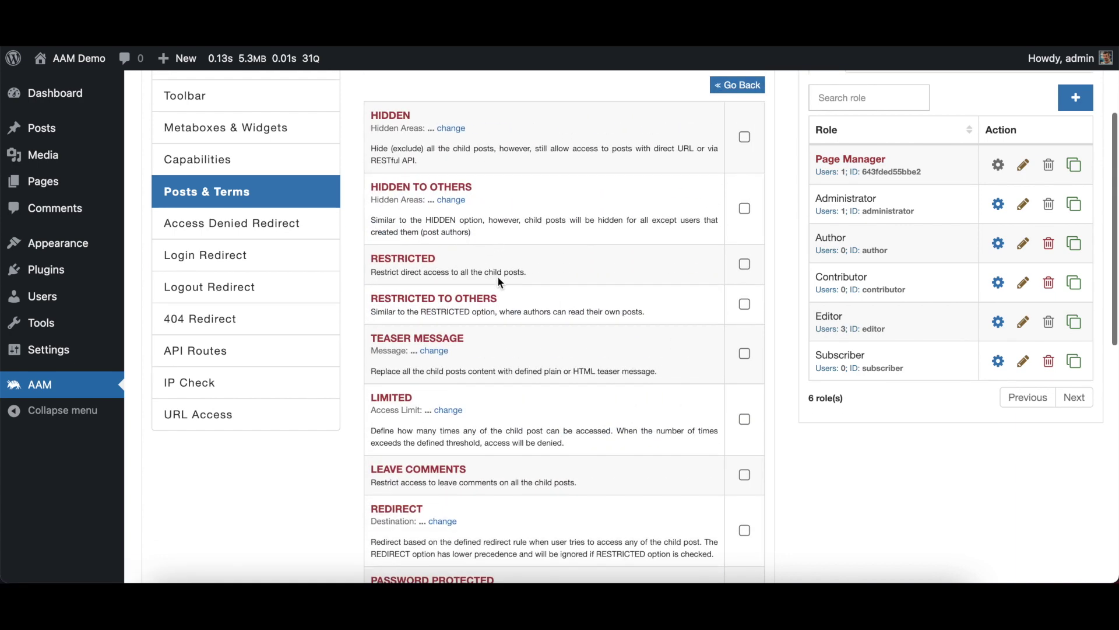
{"action": "scroll", "coordinate": [498, 275], "scroll_direction": "down", "scroll_amount": 4}
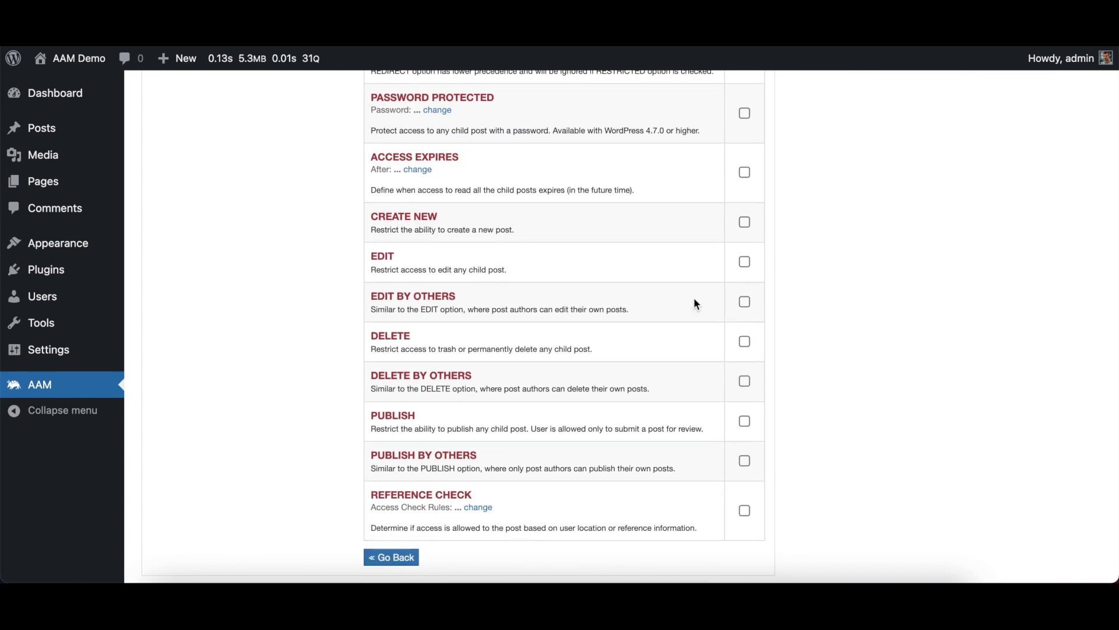
{"action": "left_click", "coordinate": [745, 304]}
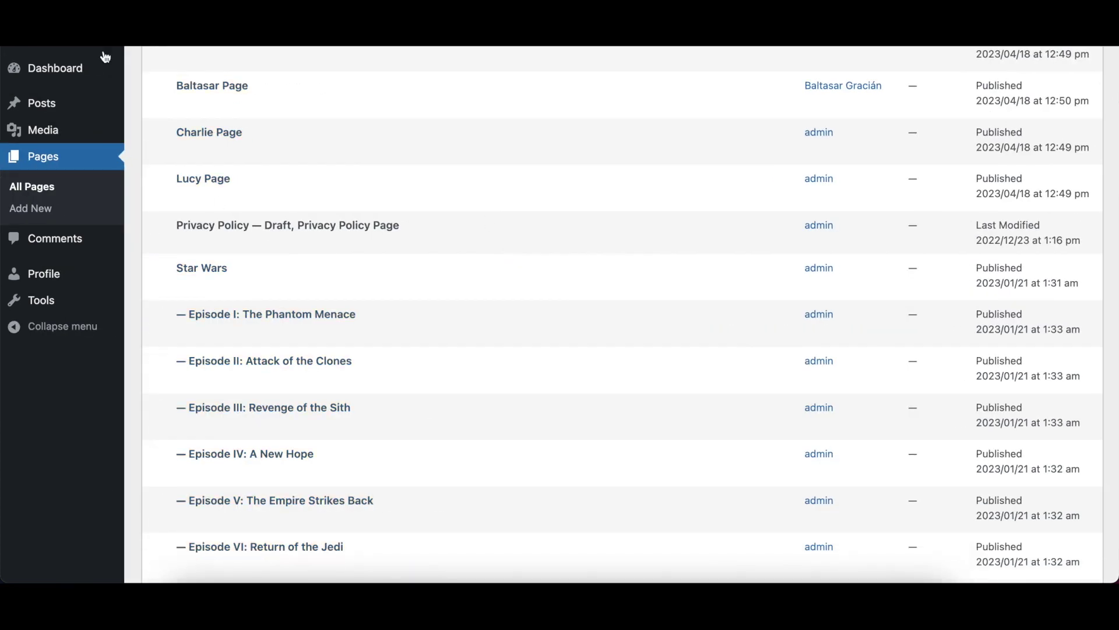
- Reset Page Manager's Pages access options to default, so Edit By Others is unchecked
{"action": "scroll", "coordinate": [218, 196], "scroll_direction": "up", "scroll_amount": 3}
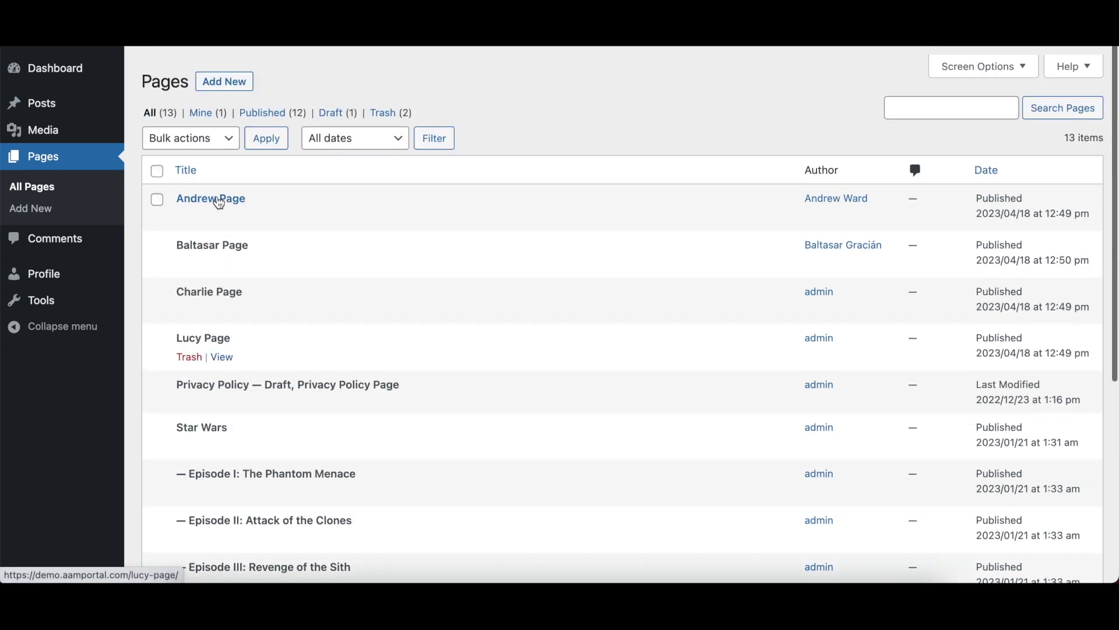
{"action": "mouse_move", "coordinate": [373, 289]}
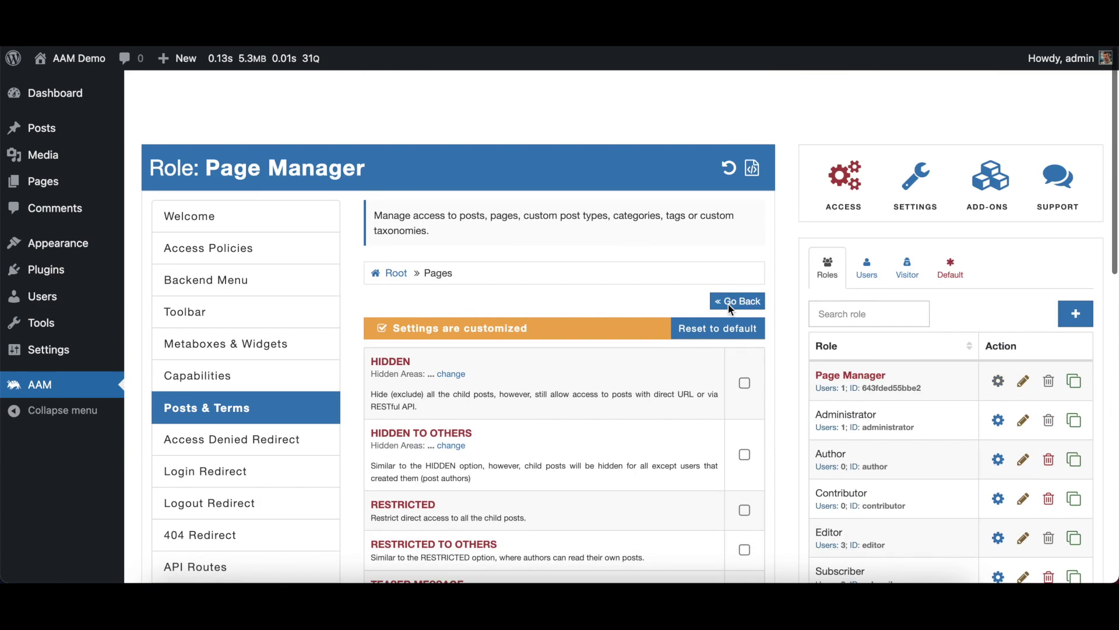
{"action": "left_click", "coordinate": [728, 260]}
{"action": "scroll", "coordinate": [679, 325], "scroll_direction": "down", "scroll_amount": 10}
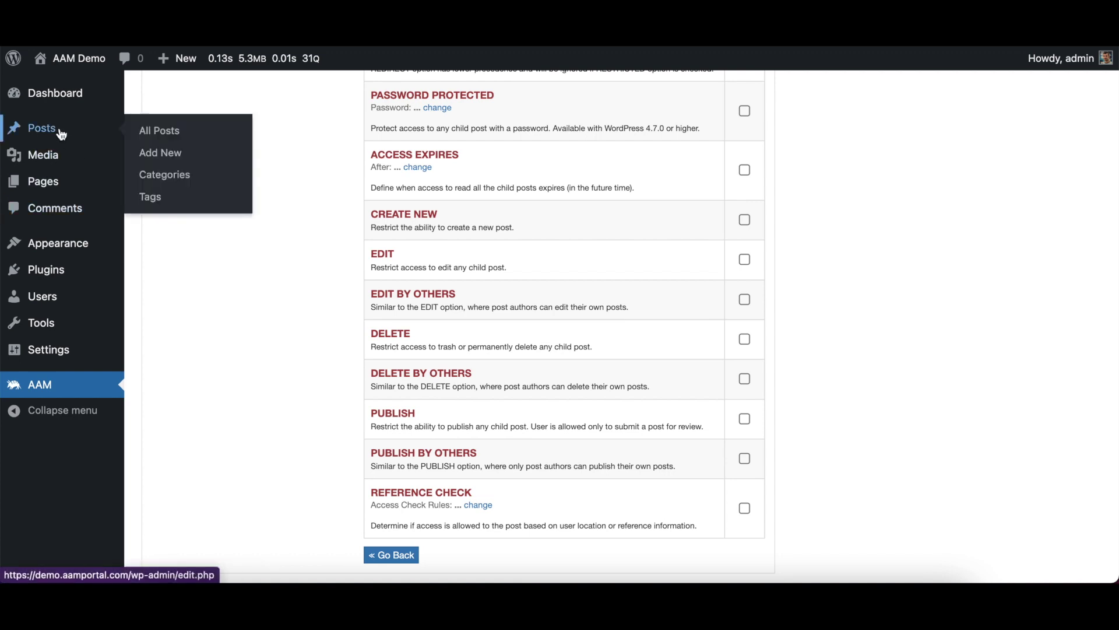
{"action": "mouse_move", "coordinate": [69, 141]}
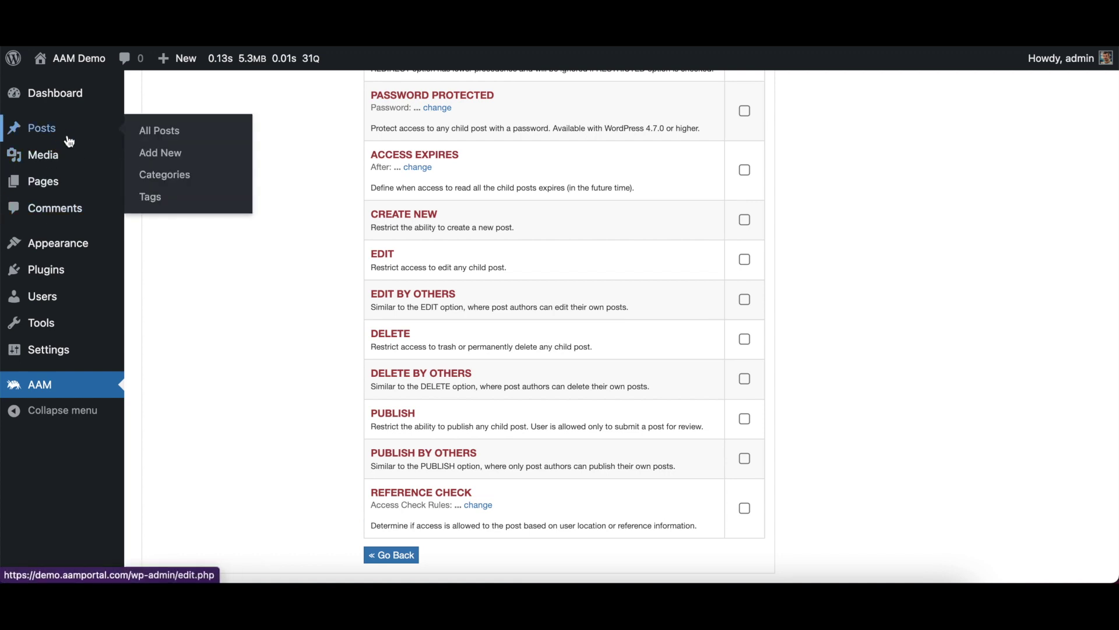
{"action": "left_click", "coordinate": [59, 182]}
- Quick-edit the Page Manager user's own page and set its author to admin
{"action": "left_click", "coordinate": [211, 232]}
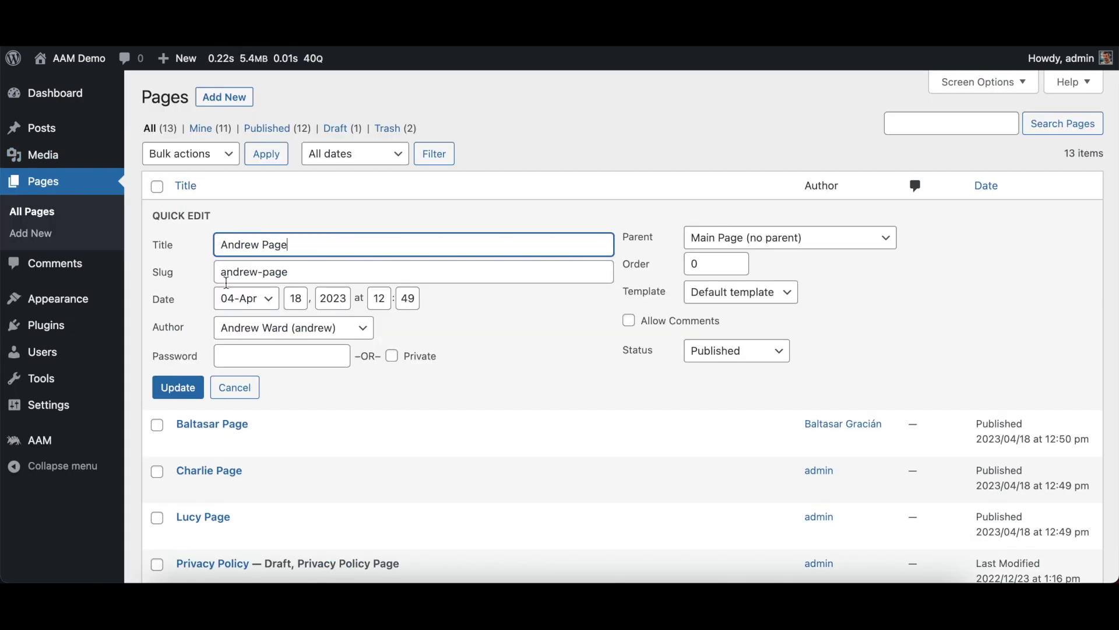
{"action": "left_click", "coordinate": [349, 336]}
{"action": "left_click", "coordinate": [315, 309]}
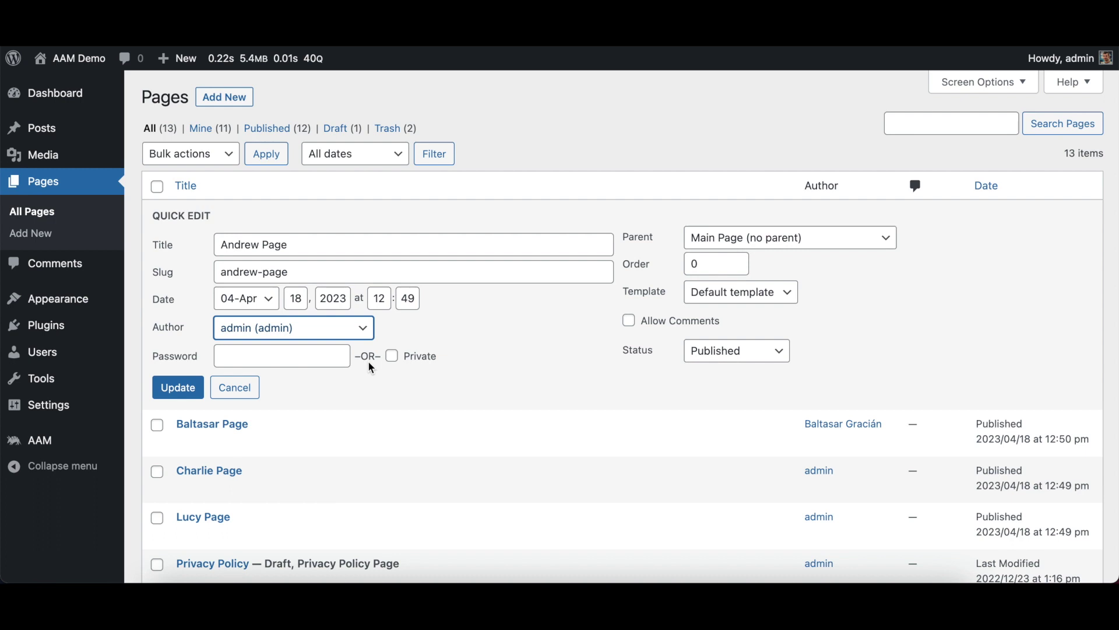
{"action": "left_click", "coordinate": [172, 387]}
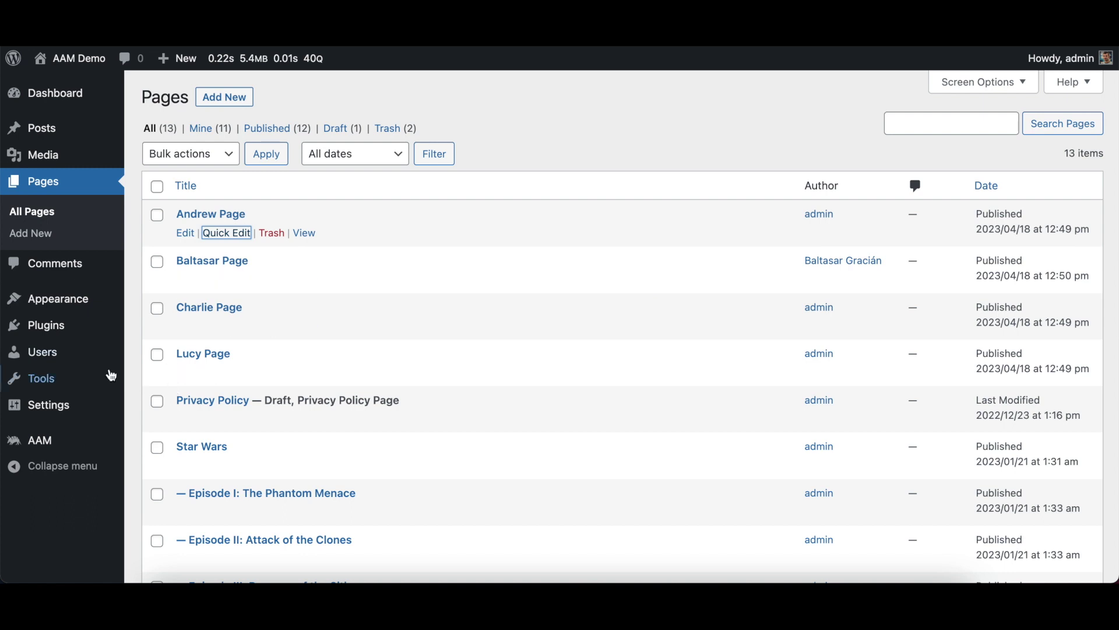
- In AAM's Posts & Terms, tick EDIT on the Pages post type for the Page Manager role
{"action": "left_click", "coordinate": [48, 443]}
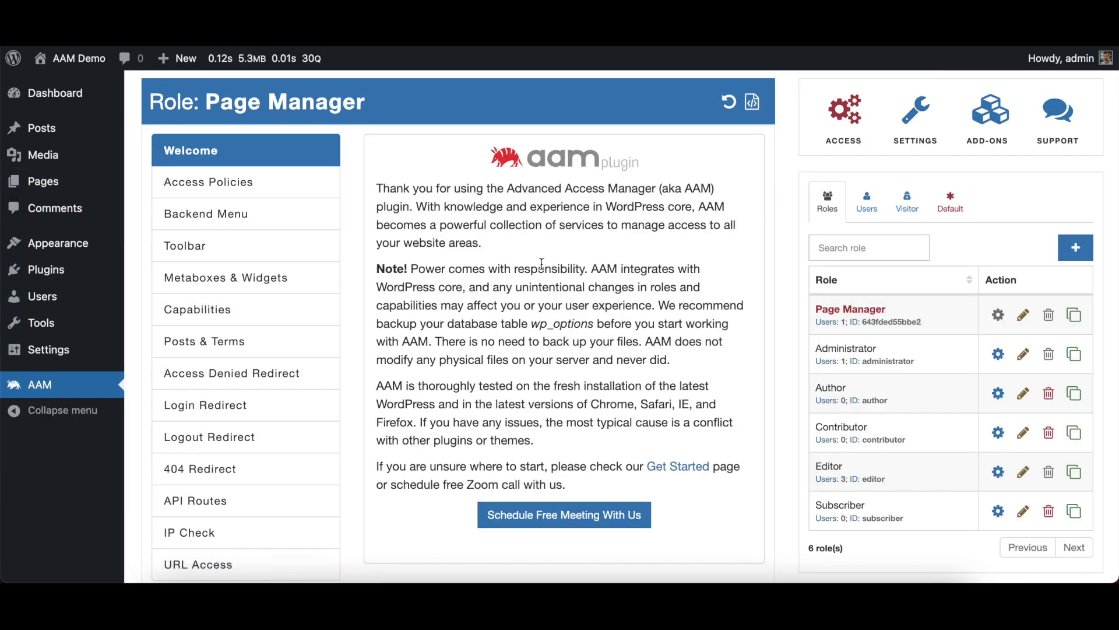
{"action": "left_click", "coordinate": [247, 347]}
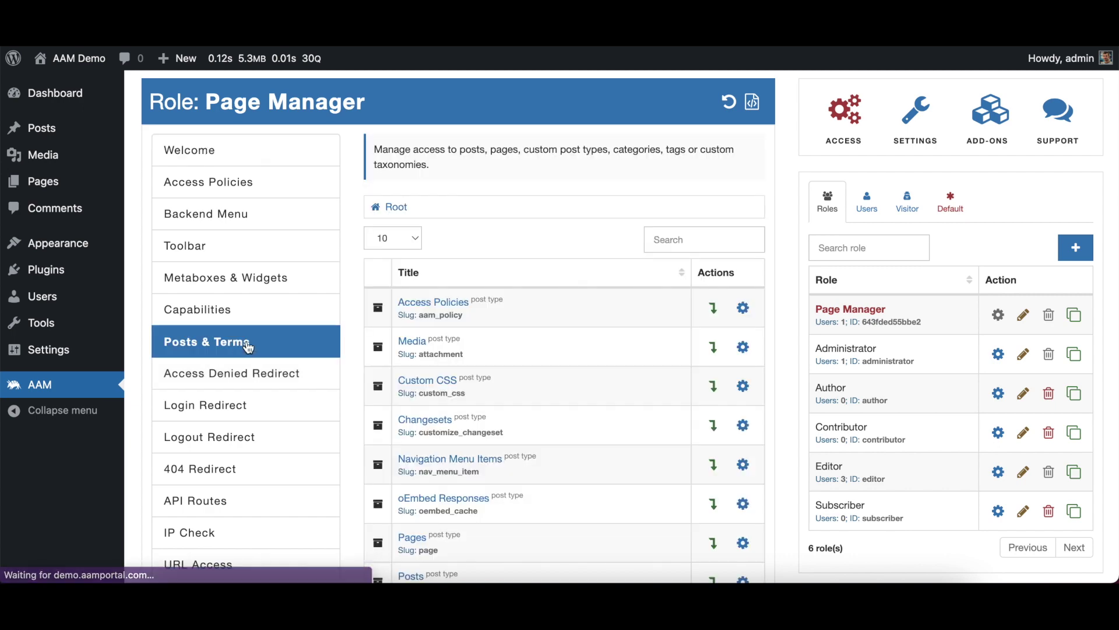
{"action": "scroll", "coordinate": [593, 379], "scroll_direction": "down", "scroll_amount": 3}
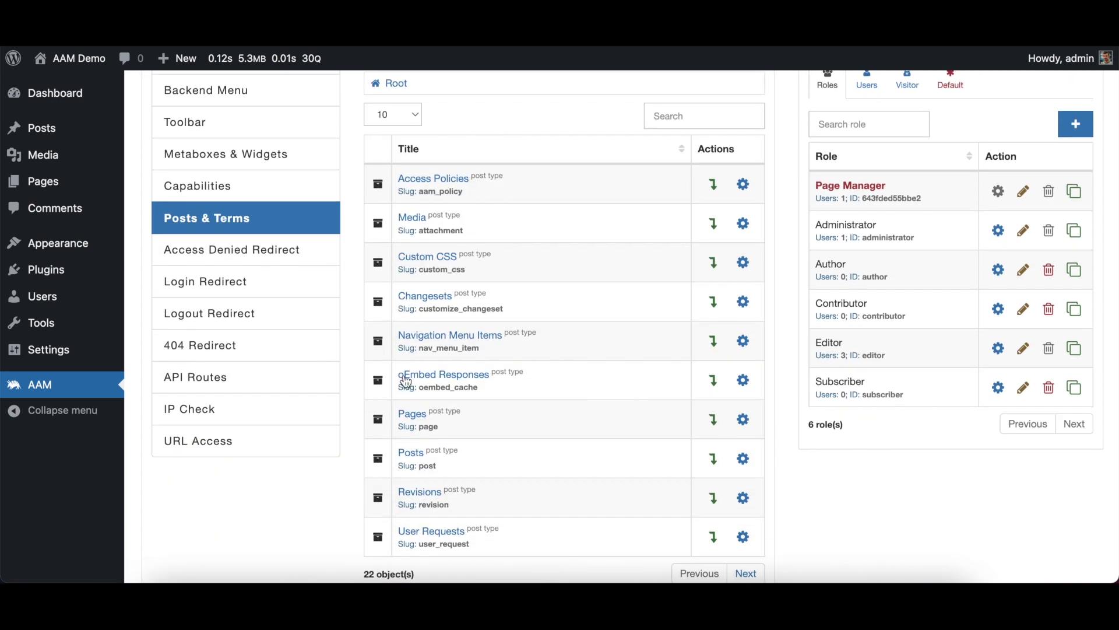
{"action": "left_click", "coordinate": [743, 420]}
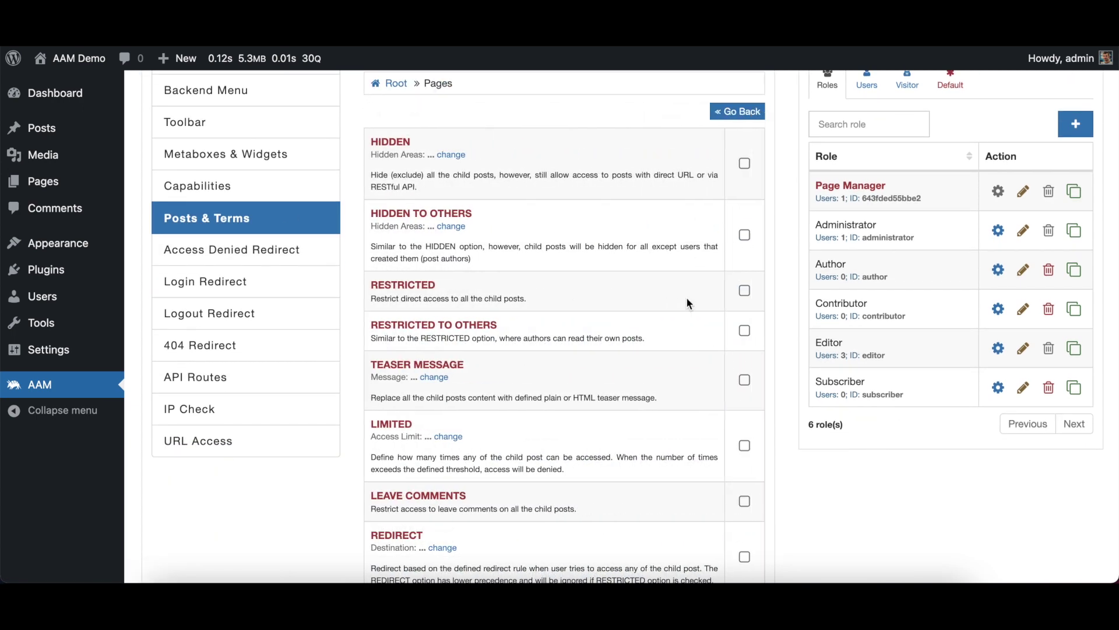
{"action": "scroll", "coordinate": [688, 300], "scroll_direction": "down", "scroll_amount": 8}
{"action": "left_click", "coordinate": [747, 325]}
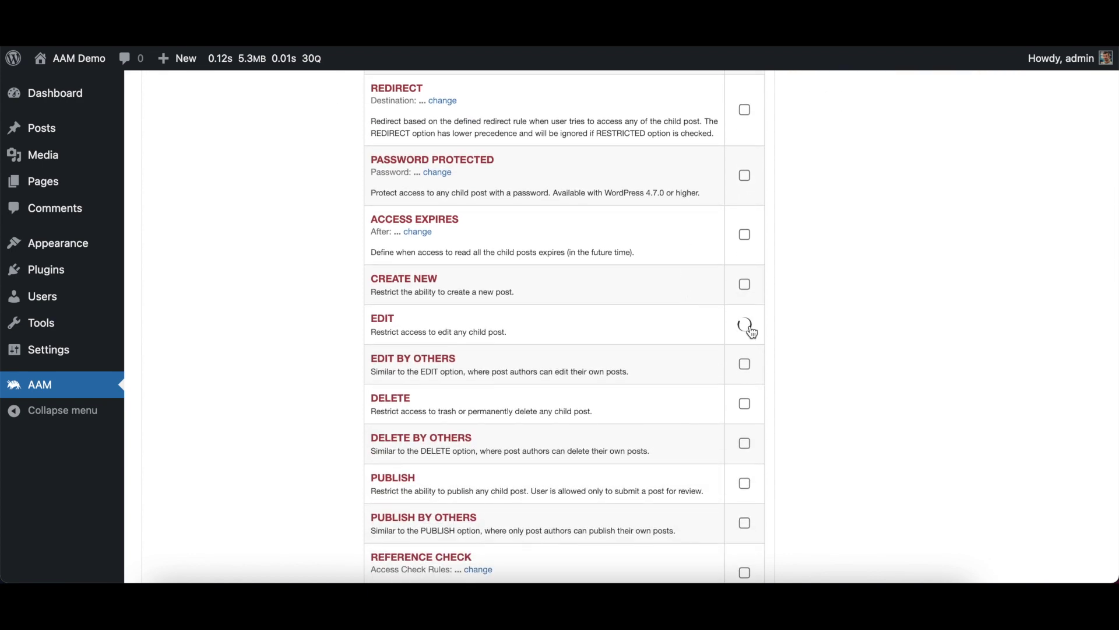
- Show AAM's Users list with the site's 5 users, including the Page Manager user
{"action": "scroll", "coordinate": [633, 312], "scroll_direction": "up", "scroll_amount": 10}
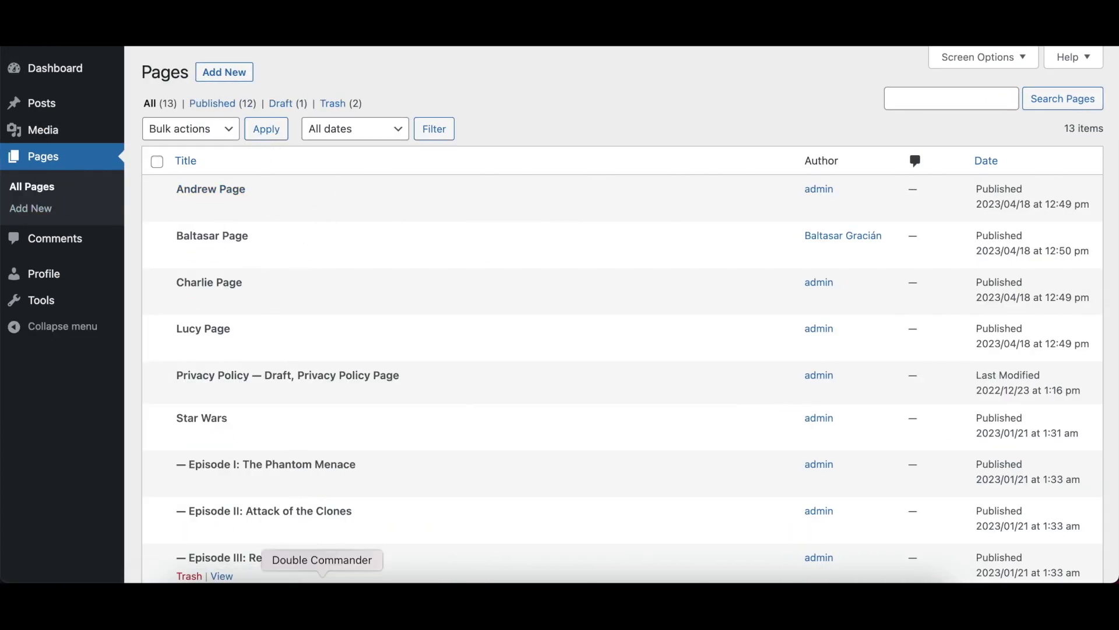
{"action": "scroll", "coordinate": [390, 294], "scroll_direction": "down", "scroll_amount": 6}
{"action": "scroll", "coordinate": [392, 298], "scroll_direction": "up", "scroll_amount": 3}
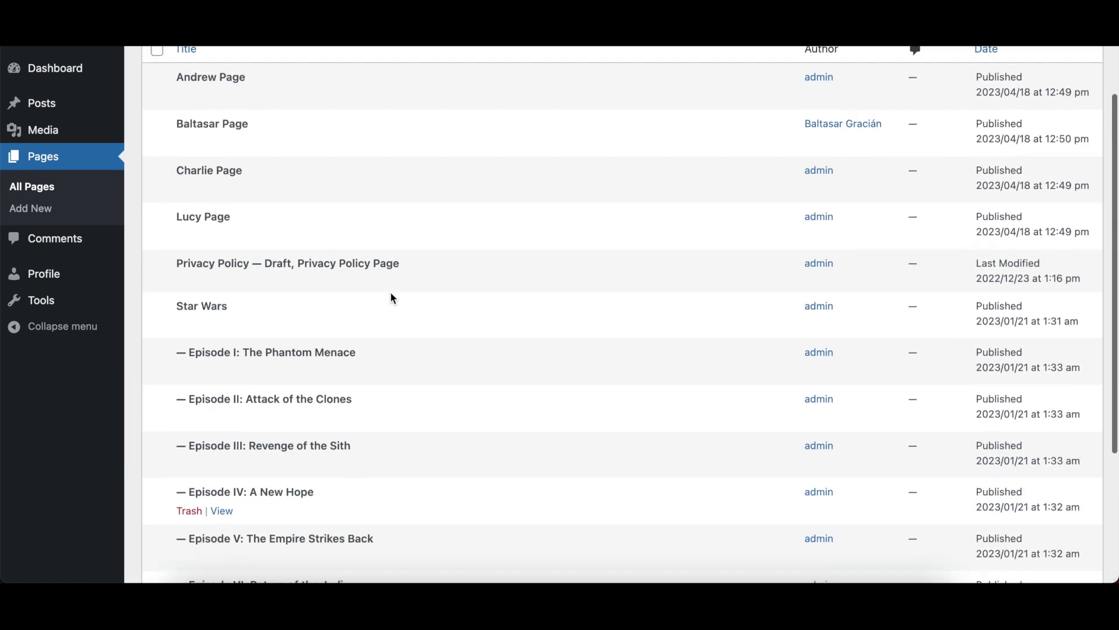
{"action": "scroll", "coordinate": [391, 298], "scroll_direction": "up", "scroll_amount": 2}
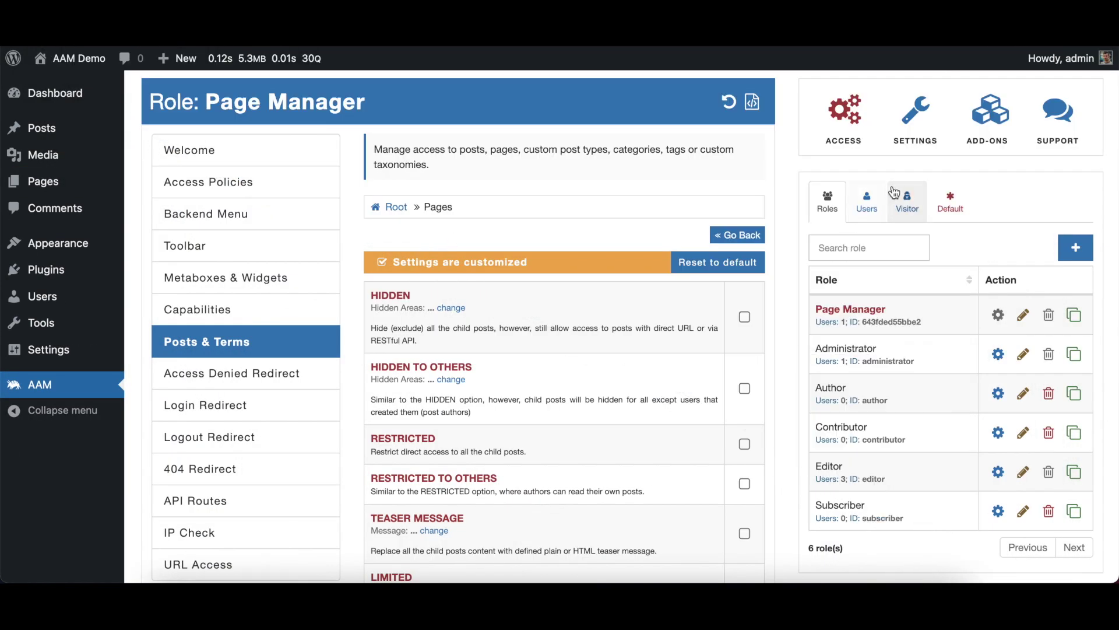
{"action": "left_click", "coordinate": [868, 206]}
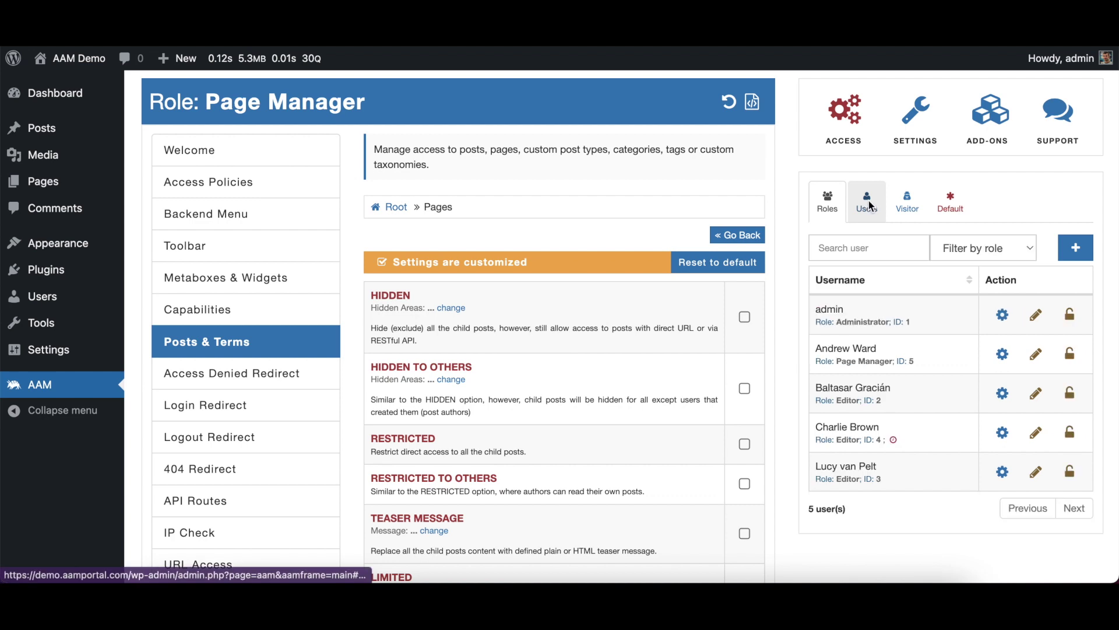
- For the Page Manager user, uncheck EDIT on his own page in AAM's Pages list
{"action": "left_click", "coordinate": [1003, 354]}
{"action": "scroll", "coordinate": [557, 431], "scroll_direction": "down", "scroll_amount": 1}
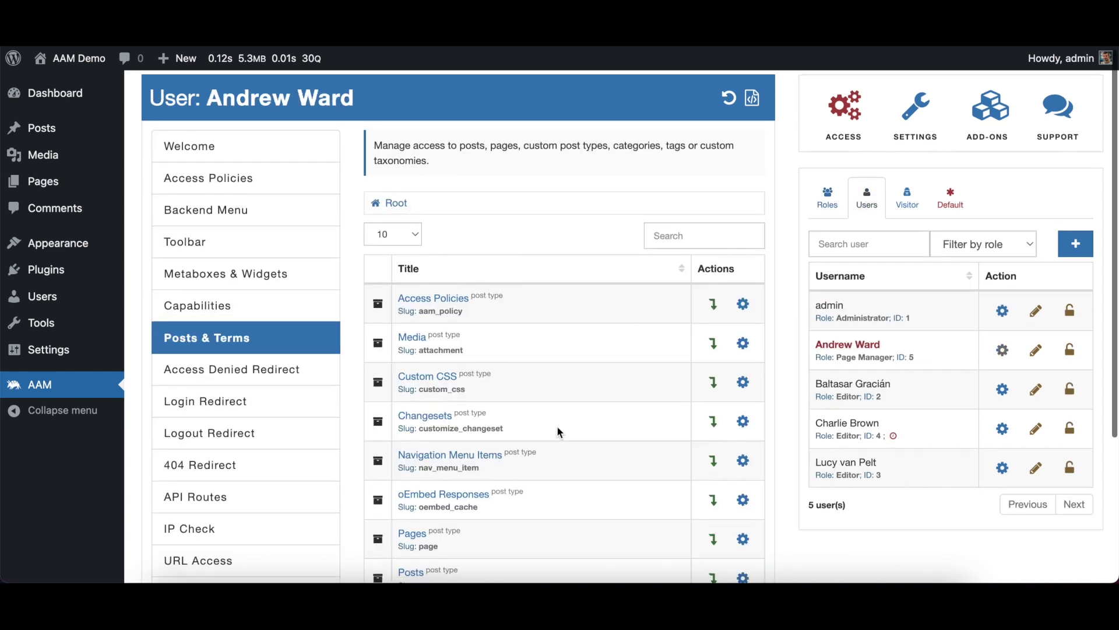
{"action": "scroll", "coordinate": [557, 431], "scroll_direction": "down", "scroll_amount": 2}
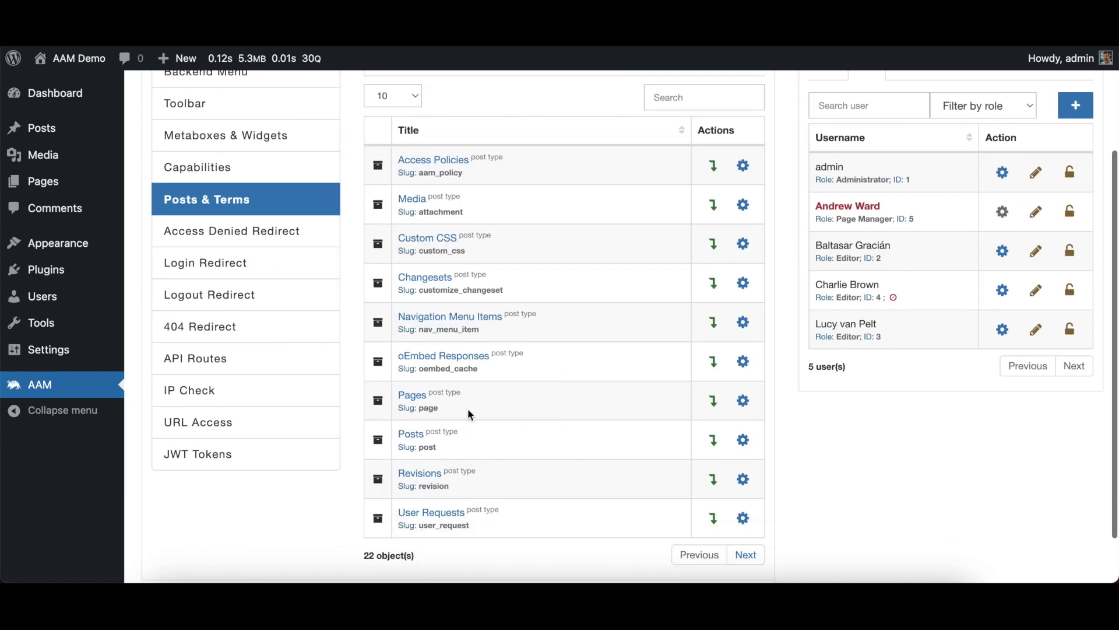
{"action": "left_click", "coordinate": [416, 403]}
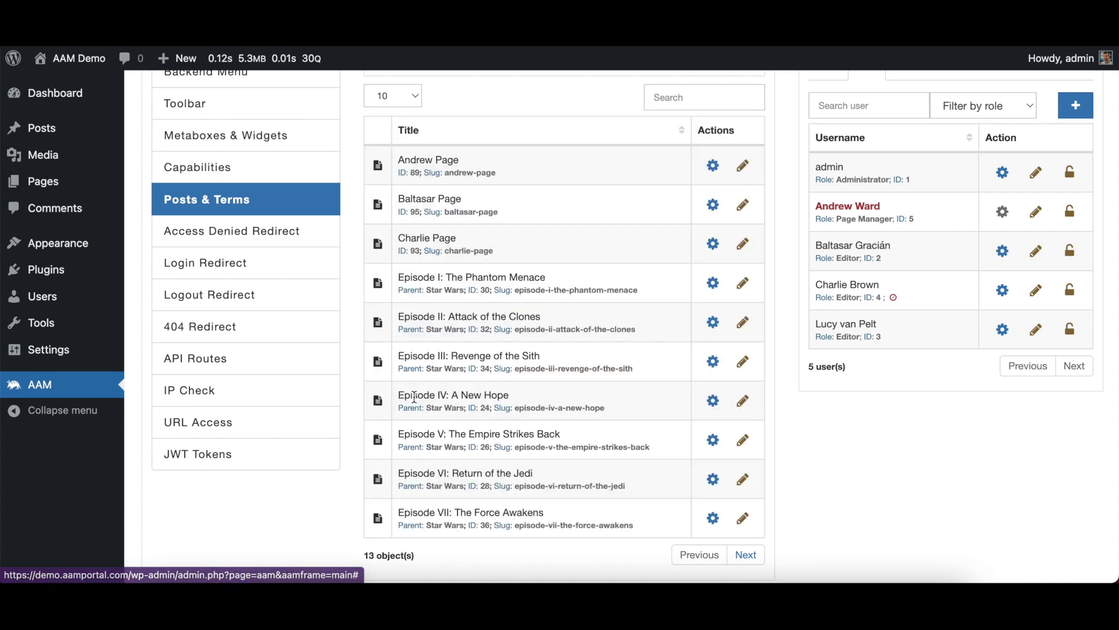
{"action": "left_click", "coordinate": [716, 169]}
{"action": "scroll", "coordinate": [692, 300], "scroll_direction": "down", "scroll_amount": 5}
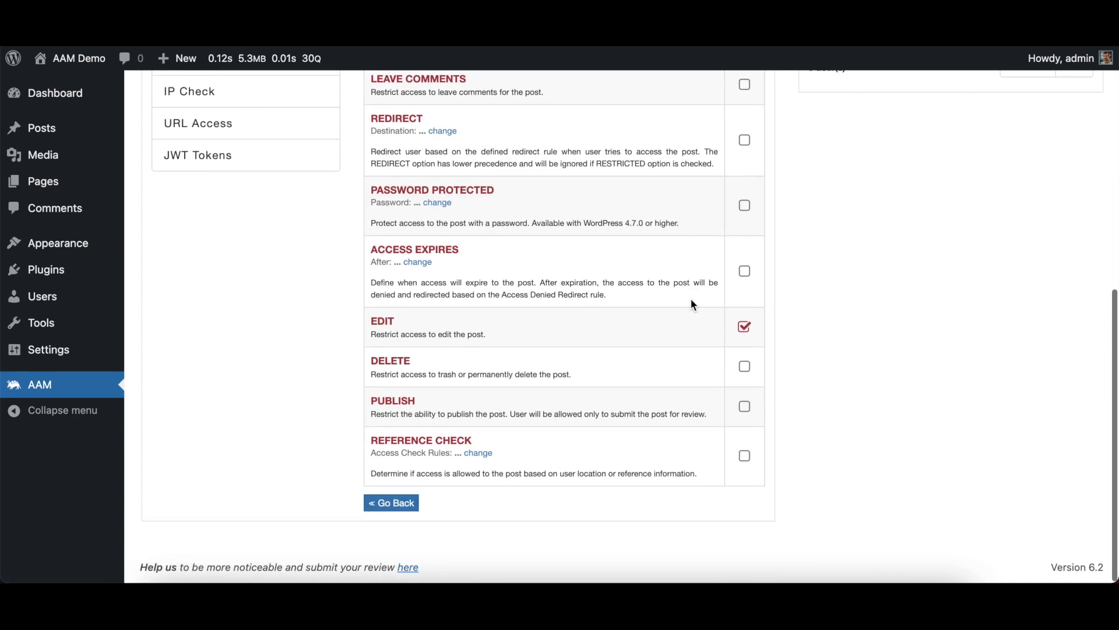
{"action": "left_click", "coordinate": [744, 330]}
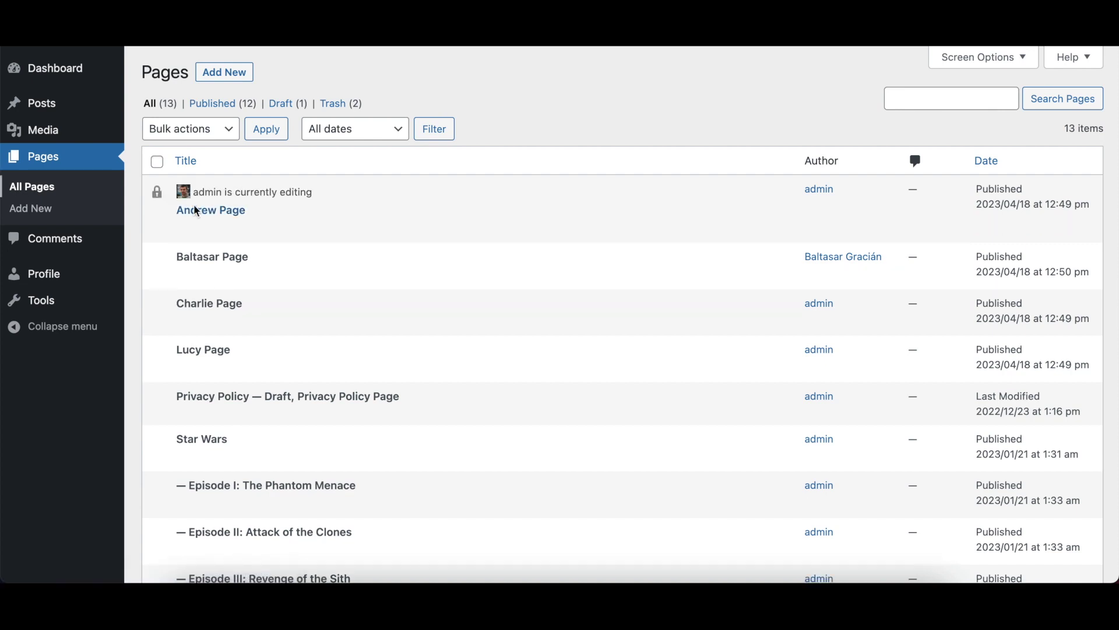
{"action": "mouse_move", "coordinate": [200, 212]}
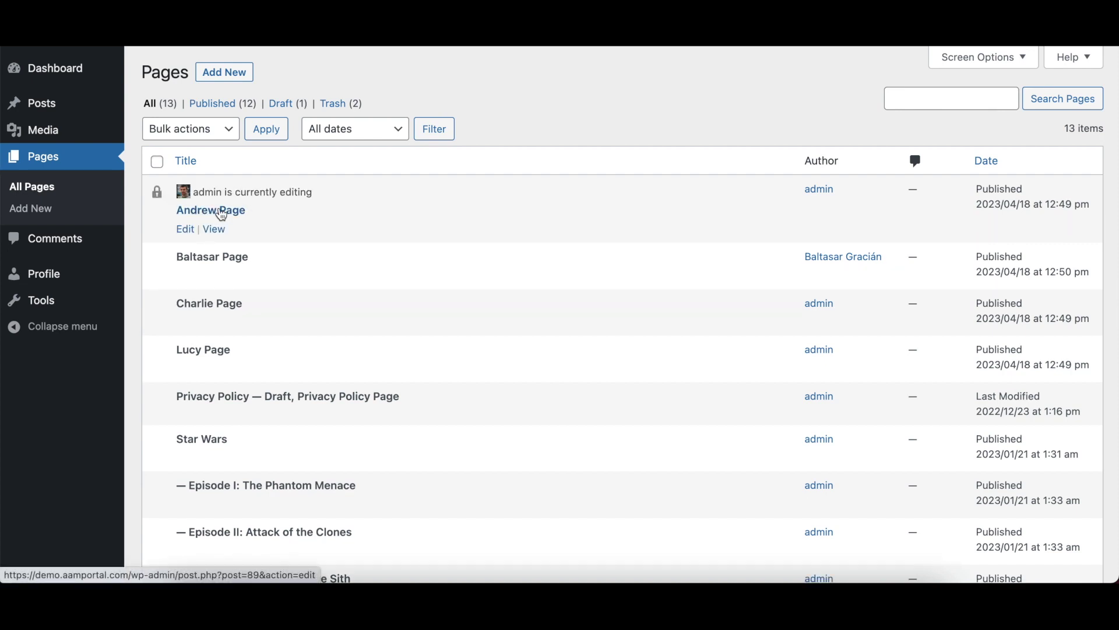